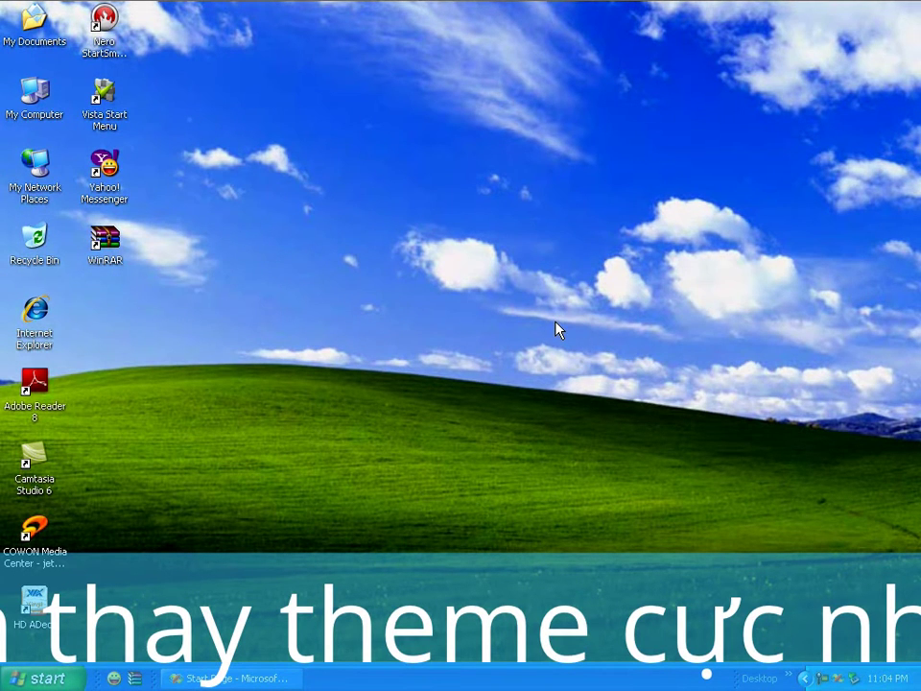
pyautogui.rightClick(453, 291)
pyautogui.click(501, 441)
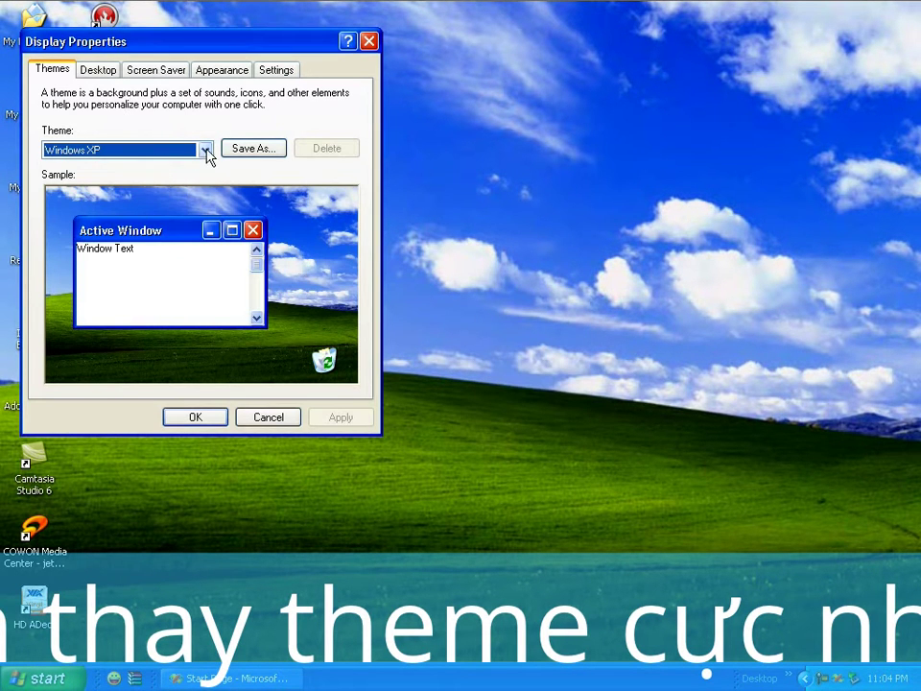
pyautogui.click(204, 149)
pyautogui.click(119, 211)
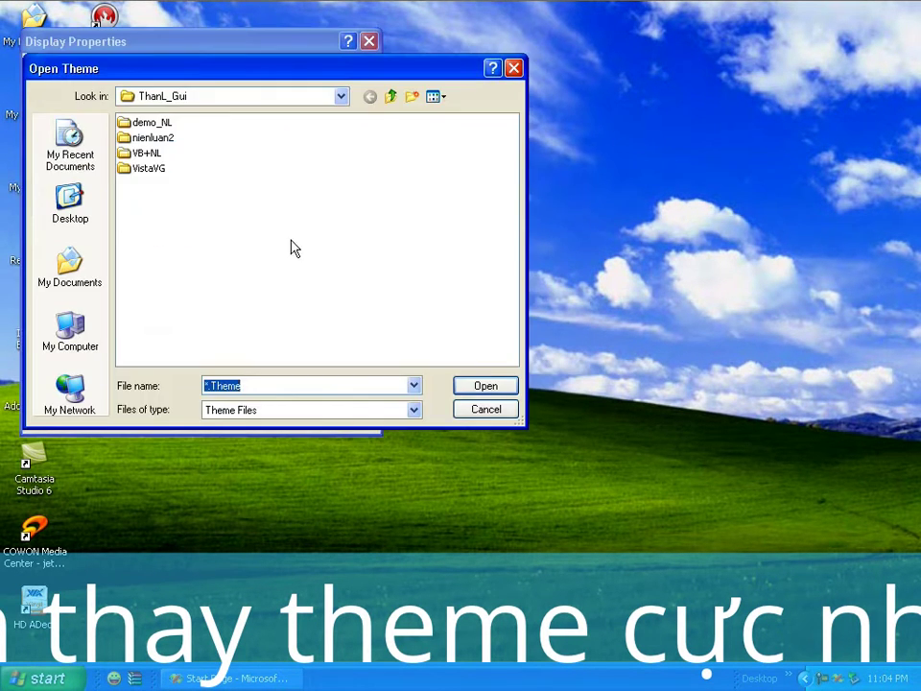
pyautogui.moveTo(247, 385); pyautogui.dragTo(199, 382)
pyautogui.click(243, 384)
pyautogui.doubleClick(246, 385)
pyautogui.click(474, 416)
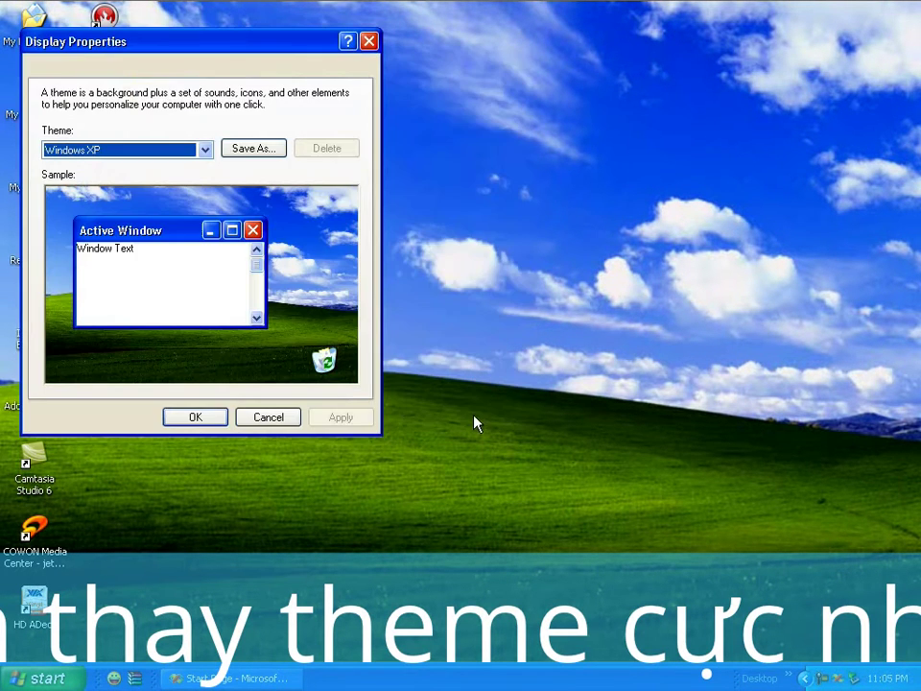
pyautogui.click(283, 415)
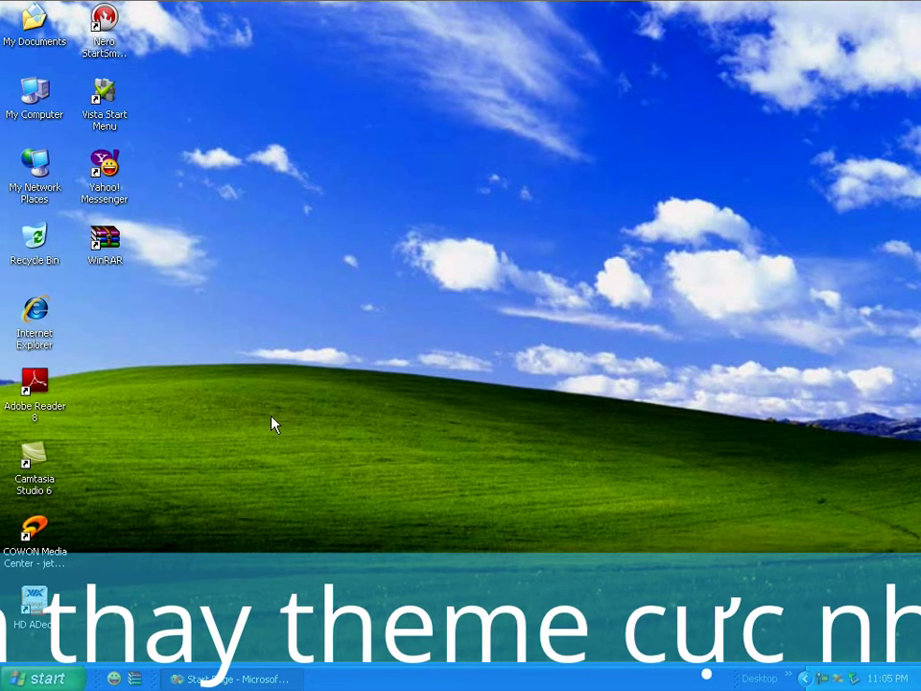
pyautogui.rightClick(428, 351)
pyautogui.click(457, 376)
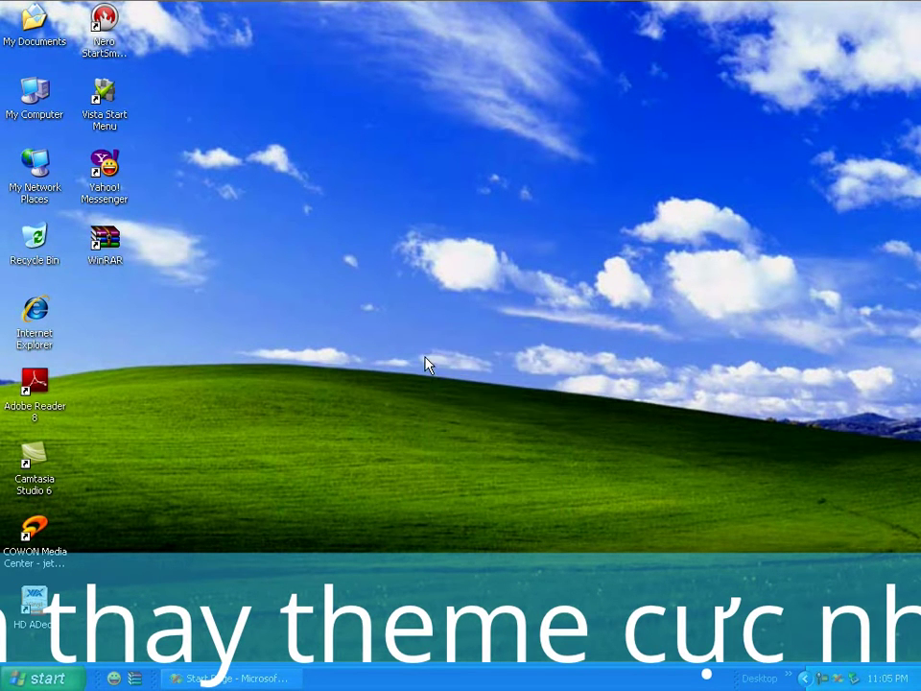
pyautogui.rightClick(428, 364)
pyautogui.click(455, 379)
pyautogui.rightClick(399, 362)
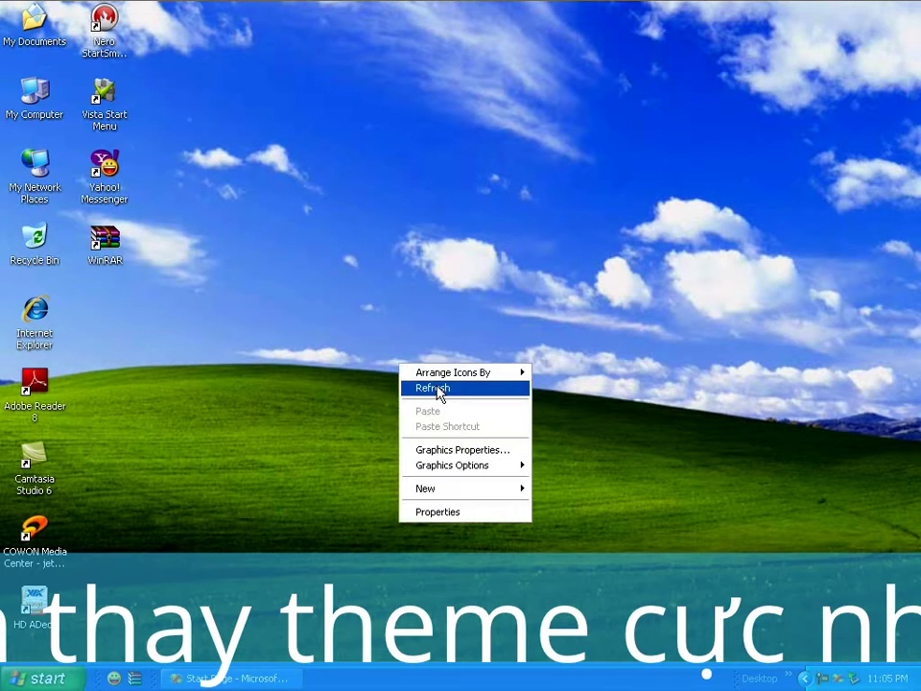
pyautogui.click(438, 386)
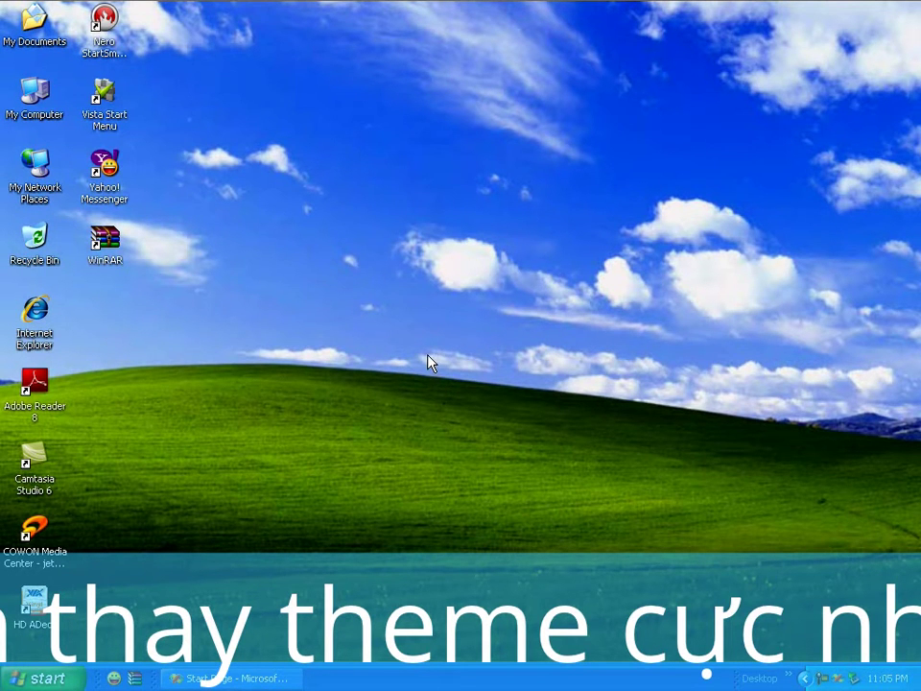
# Step: Open the folder C:\WINDOWS\Resources\Themes and move its window aside to uncover the desktop icons
pyautogui.doubleClick(36, 96)
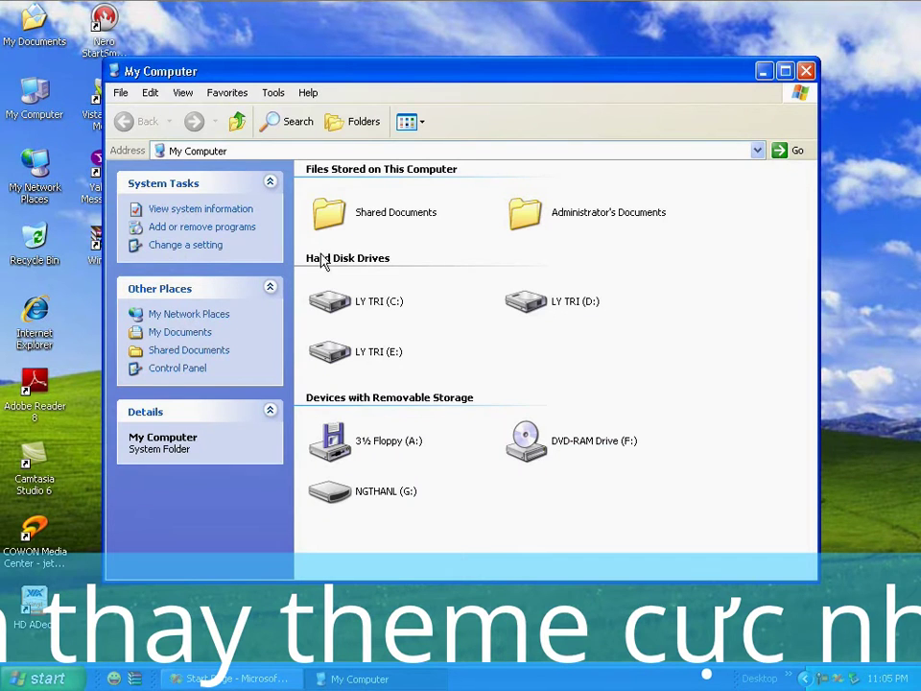
pyautogui.doubleClick(326, 303)
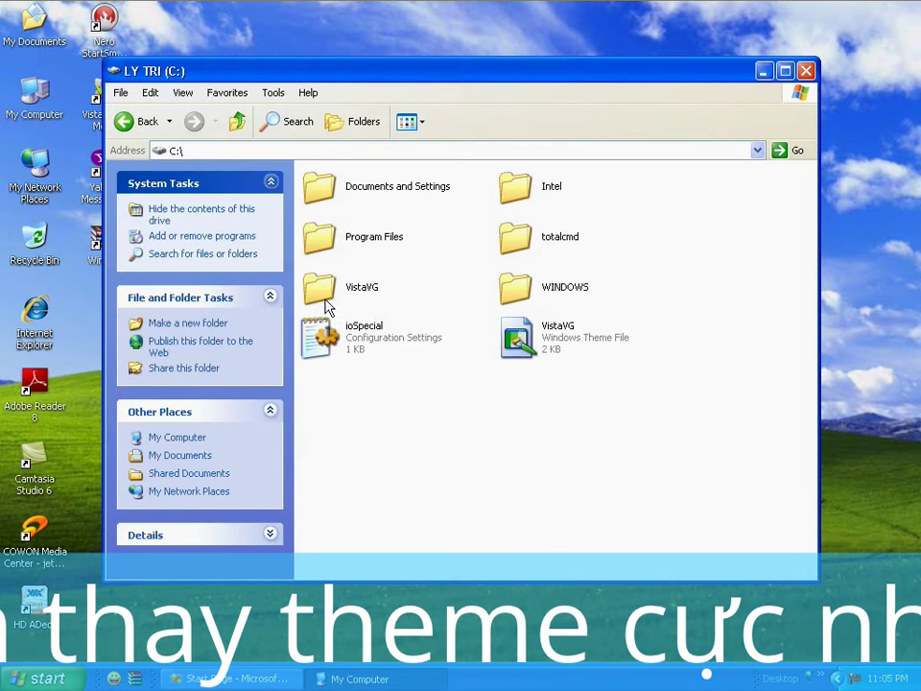
pyautogui.doubleClick(519, 288)
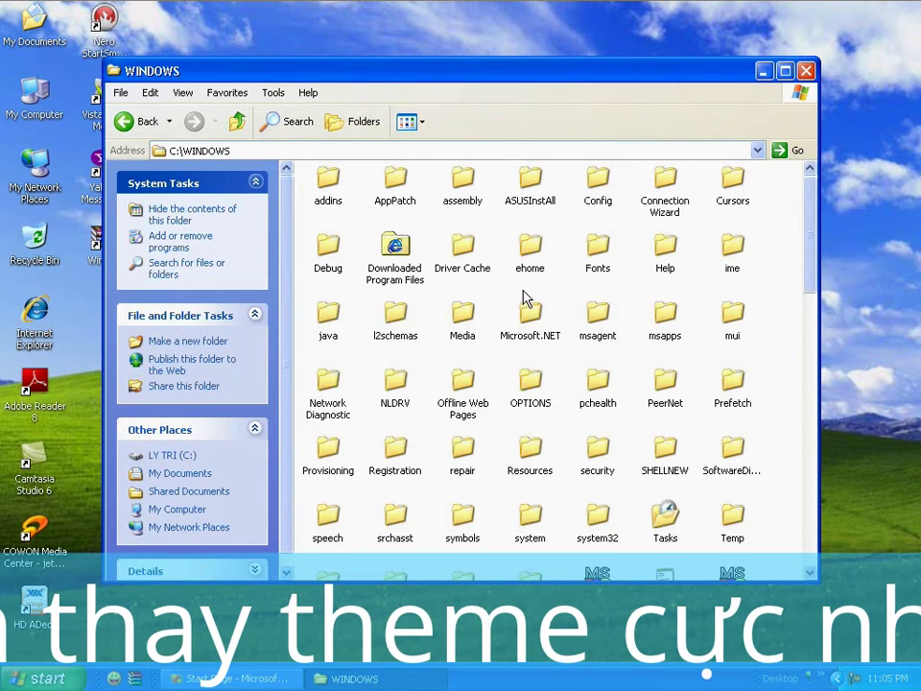
pyautogui.doubleClick(533, 452)
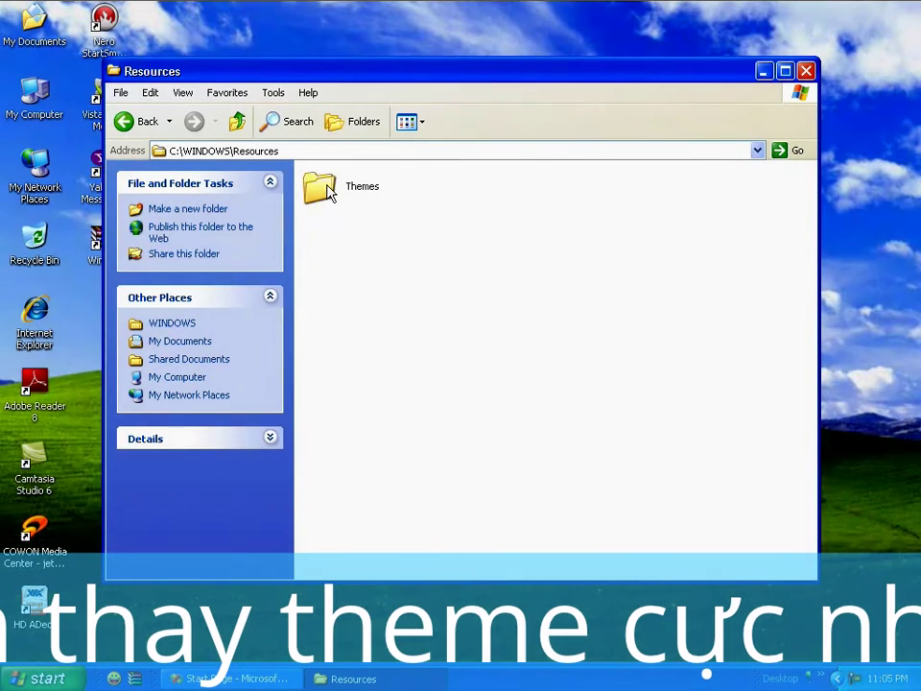
pyautogui.doubleClick(325, 189)
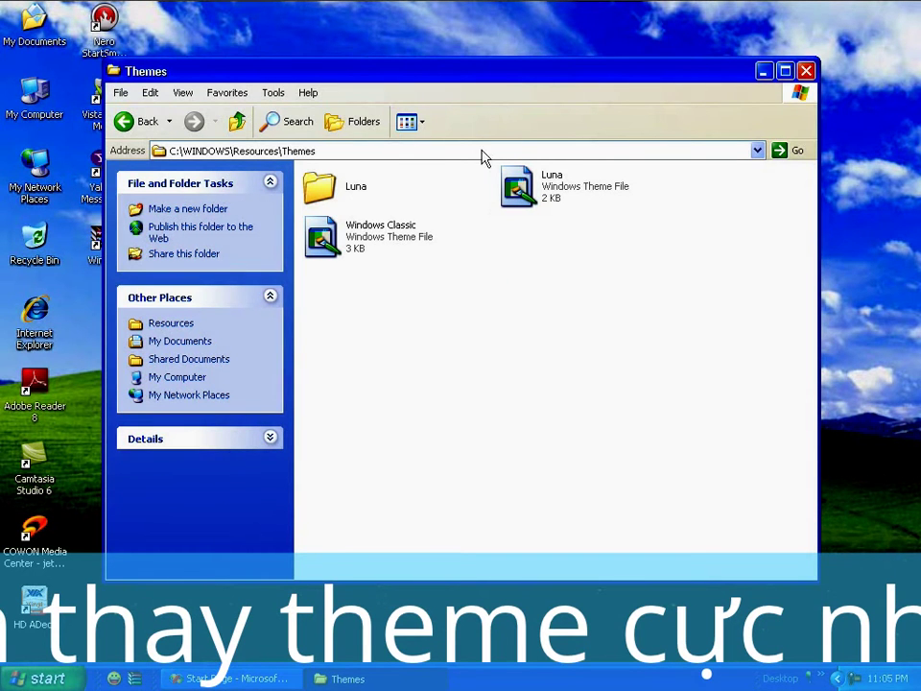
pyautogui.moveTo(506, 79); pyautogui.dragTo(584, 51)
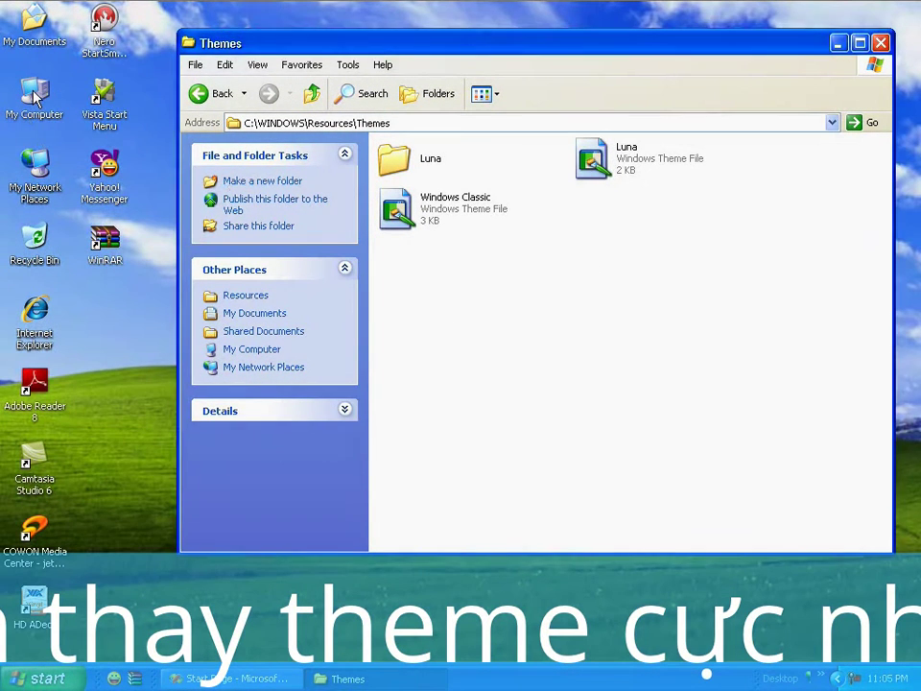
# Step: Open E:\ThanL_Gui in a second window and check the contents of its VistaVG folder
pyautogui.doubleClick(35, 94)
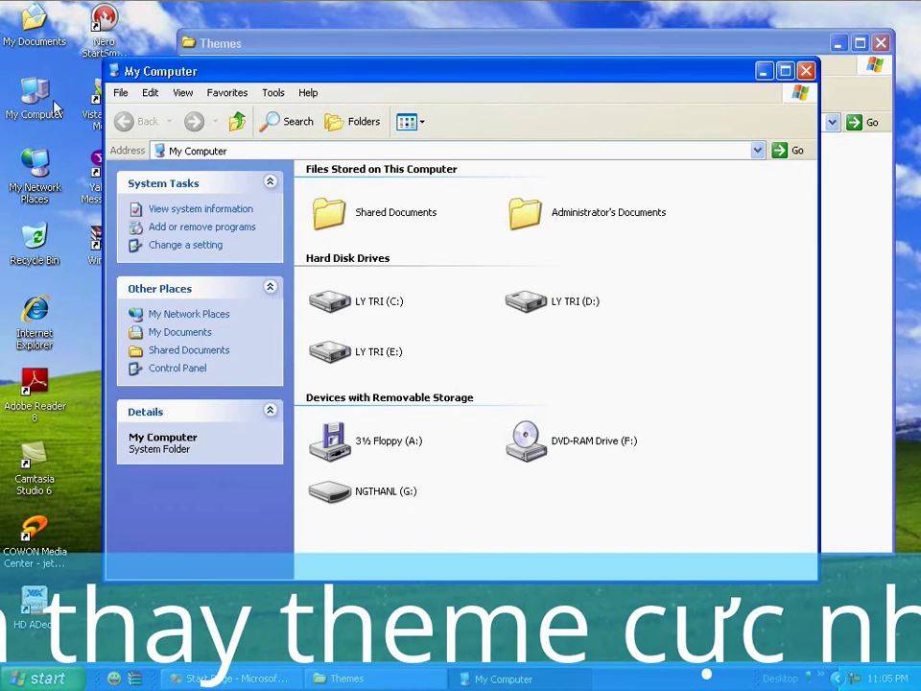
pyautogui.doubleClick(351, 355)
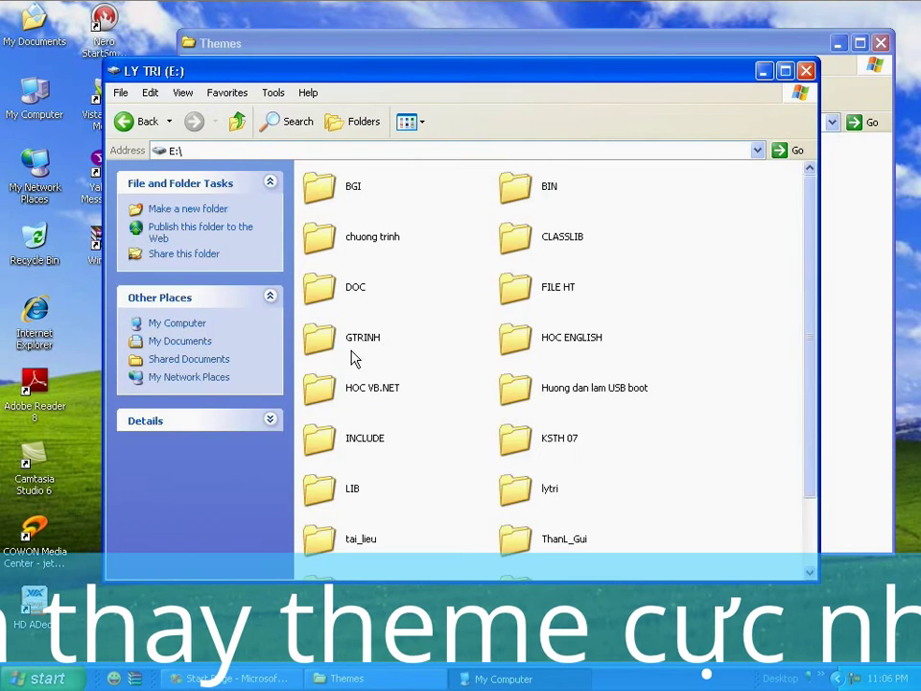
pyautogui.doubleClick(523, 538)
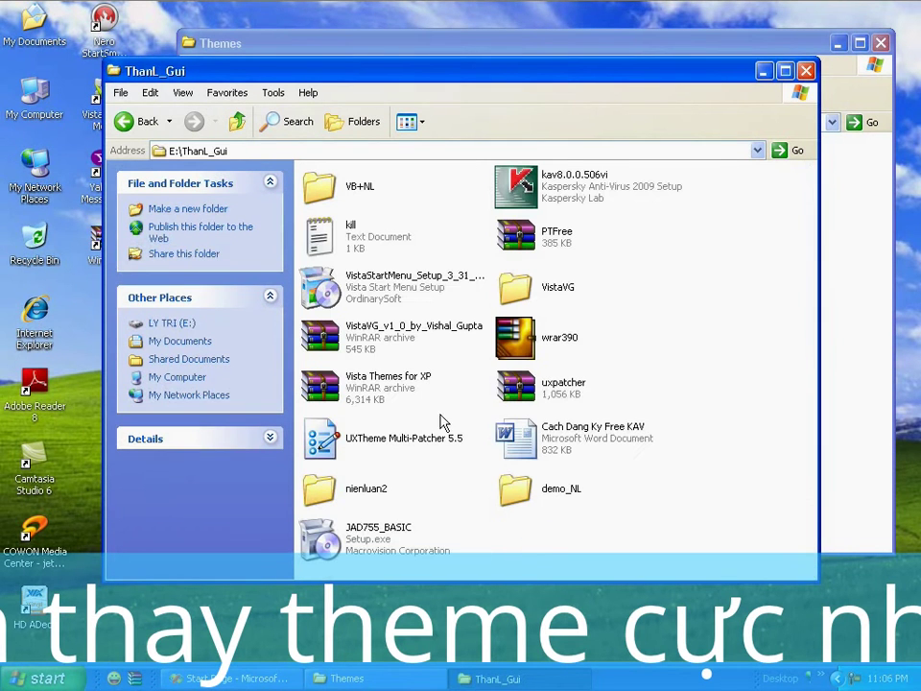
pyautogui.doubleClick(511, 292)
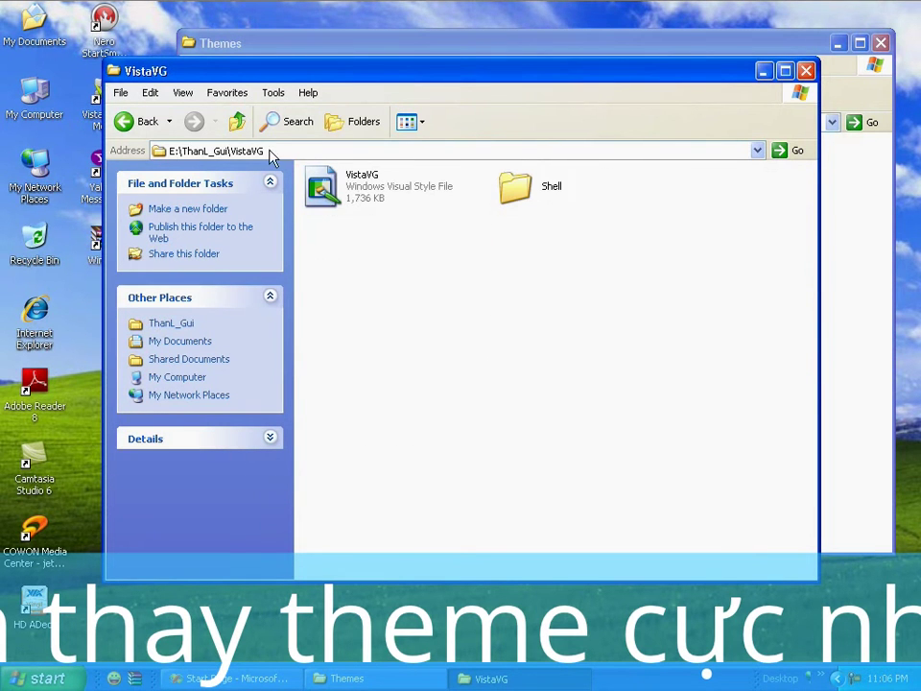
pyautogui.click(239, 122)
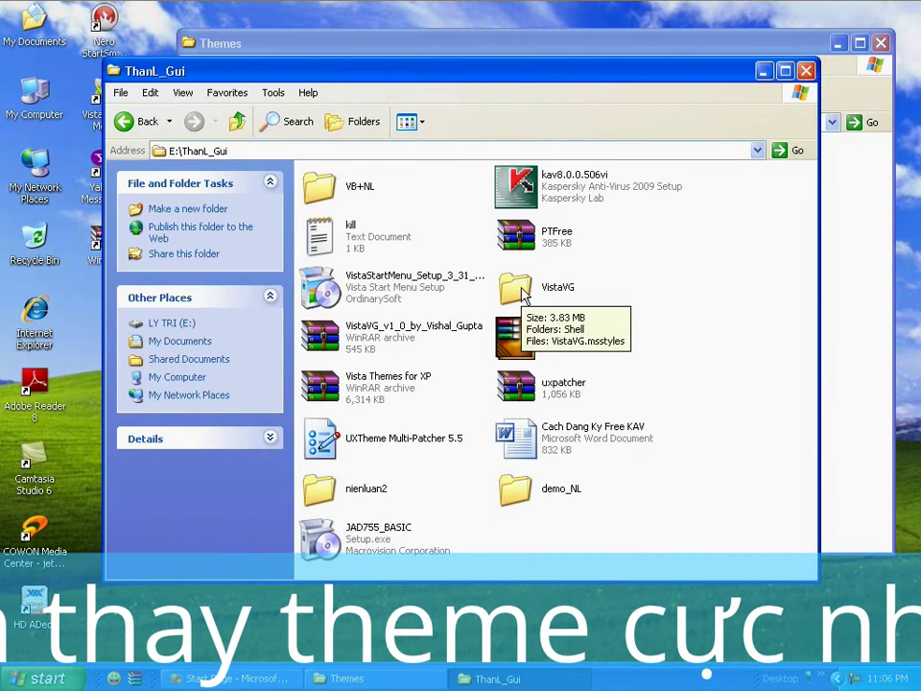
# Step: Copy the VistaVG folder from E:\ThanL_Gui into C:\WINDOWS\Resources\Themes
pyautogui.click(523, 296)
pyautogui.press('F2')
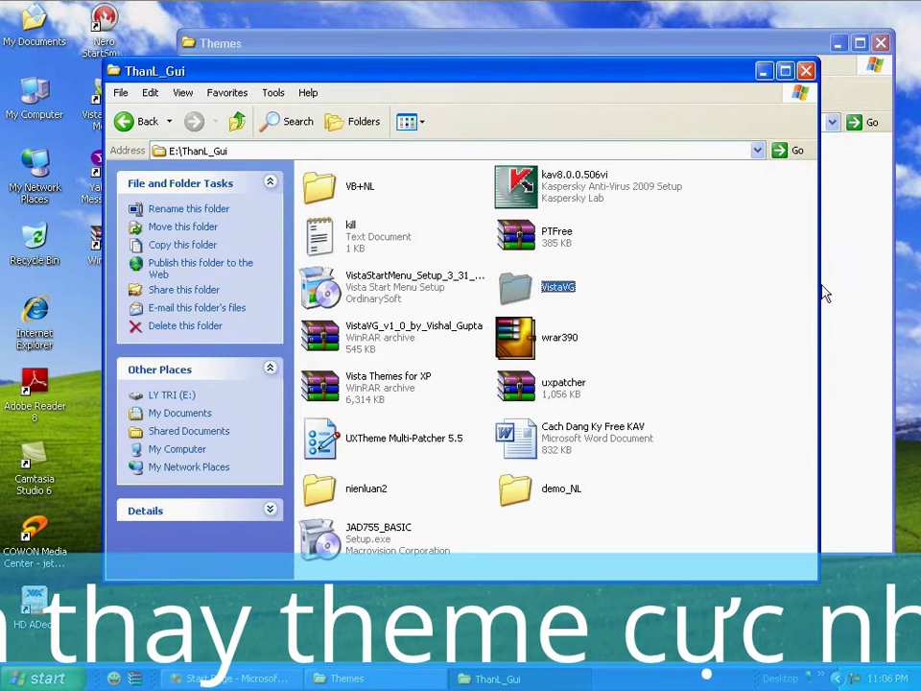
pyautogui.click(843, 293)
pyautogui.hotkey('ctrl', 'v')
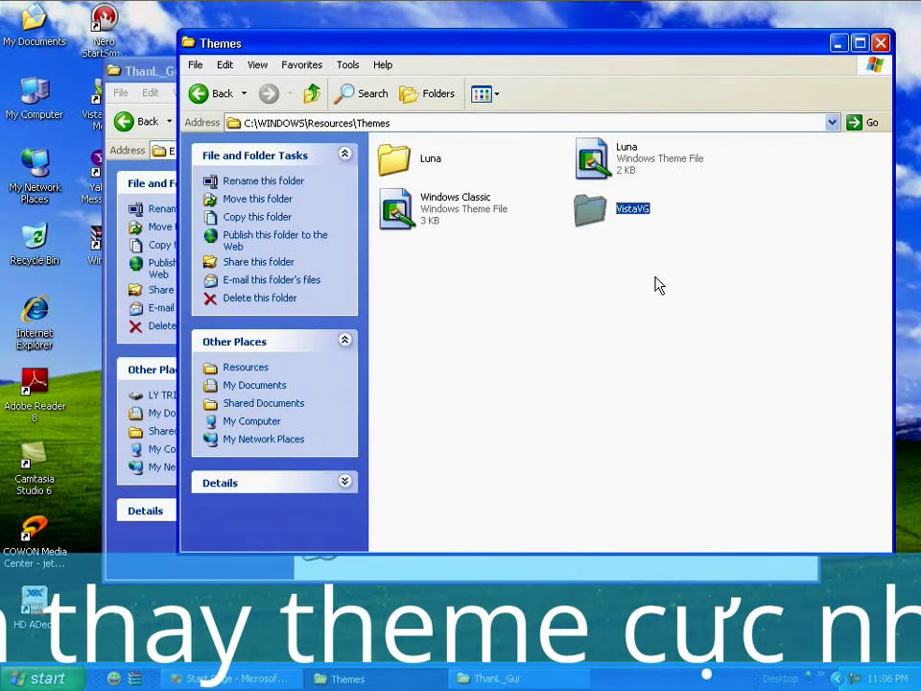
pyautogui.click(658, 284)
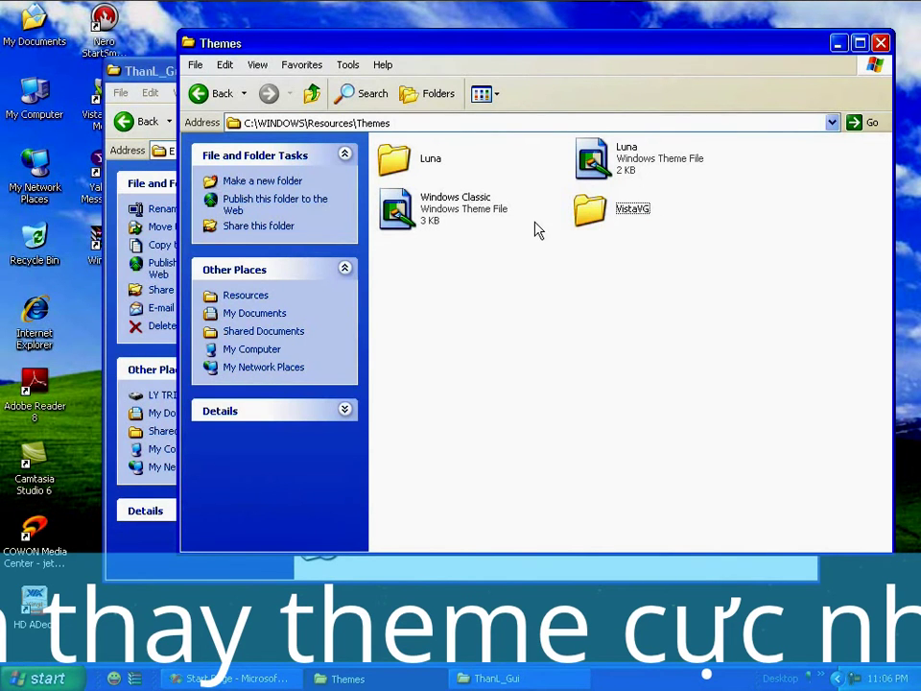
# Step: Copy the Homestead, Metallic and NormalColor folders from the Shell folder of the Luna theme
pyautogui.click(411, 171)
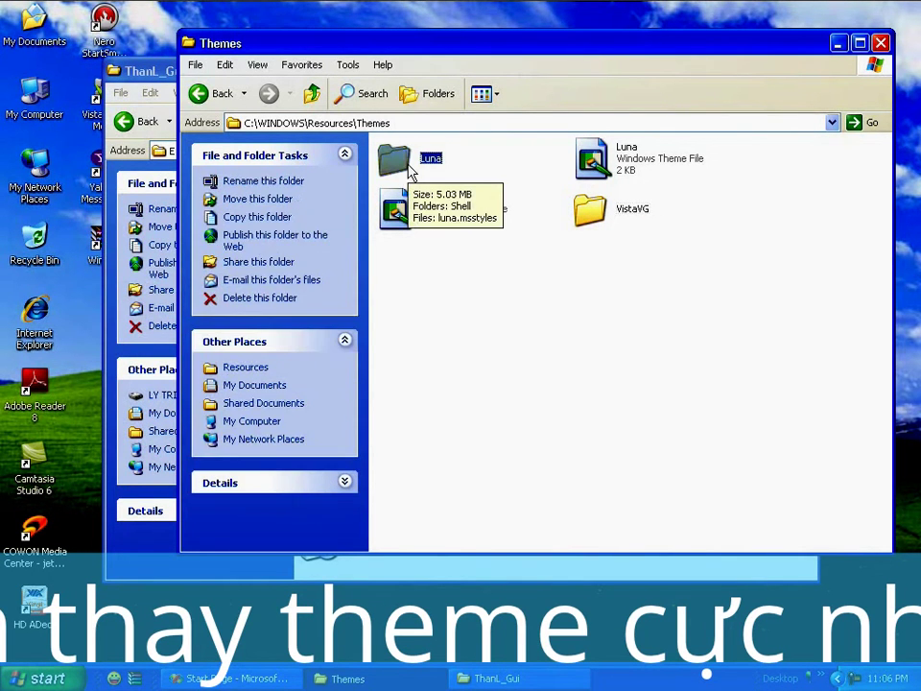
pyautogui.click(470, 173)
pyautogui.click(404, 165)
pyautogui.doubleClick(405, 165)
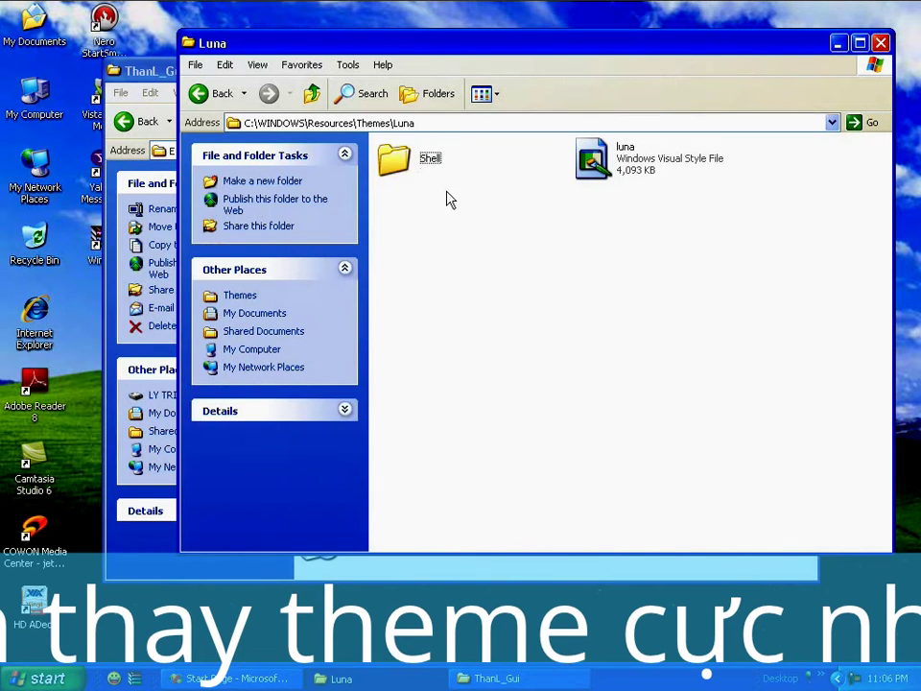
pyautogui.click(405, 165)
pyautogui.doubleClick(403, 165)
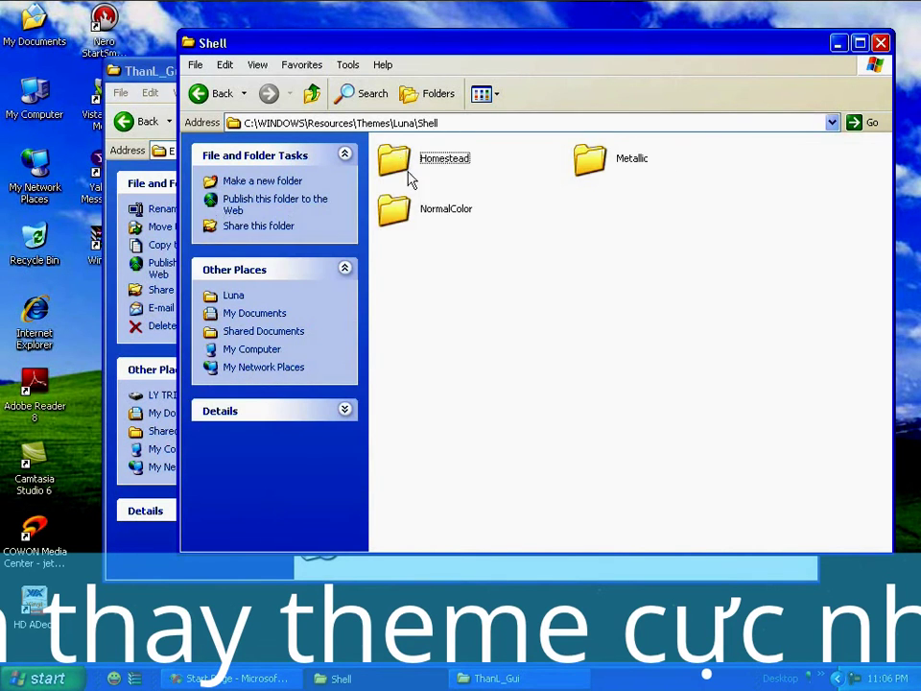
pyautogui.moveTo(700, 379); pyautogui.dragTo(367, 144)
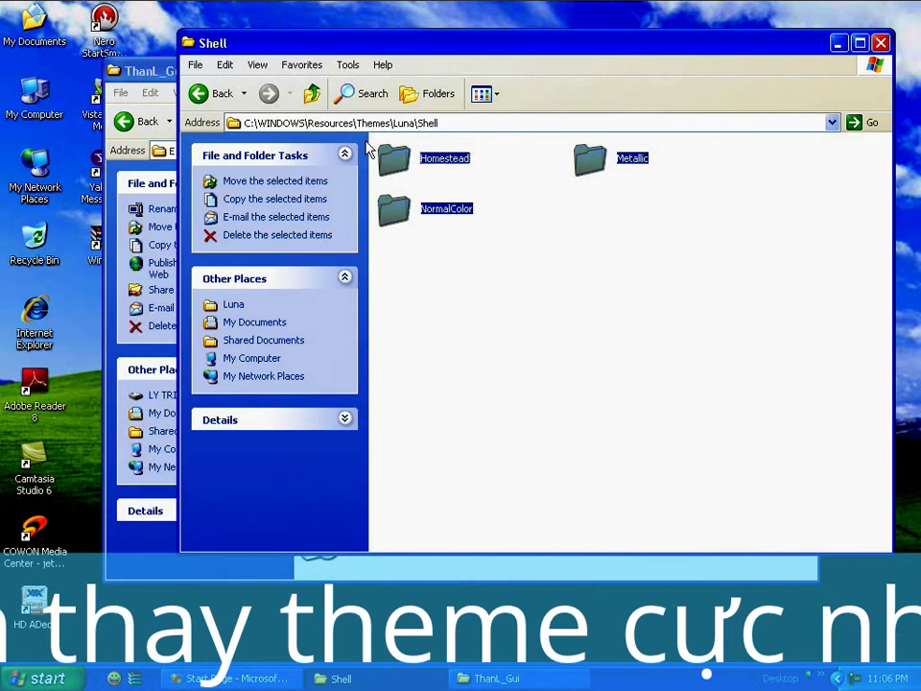
pyautogui.rightClick(399, 155)
pyautogui.click(443, 375)
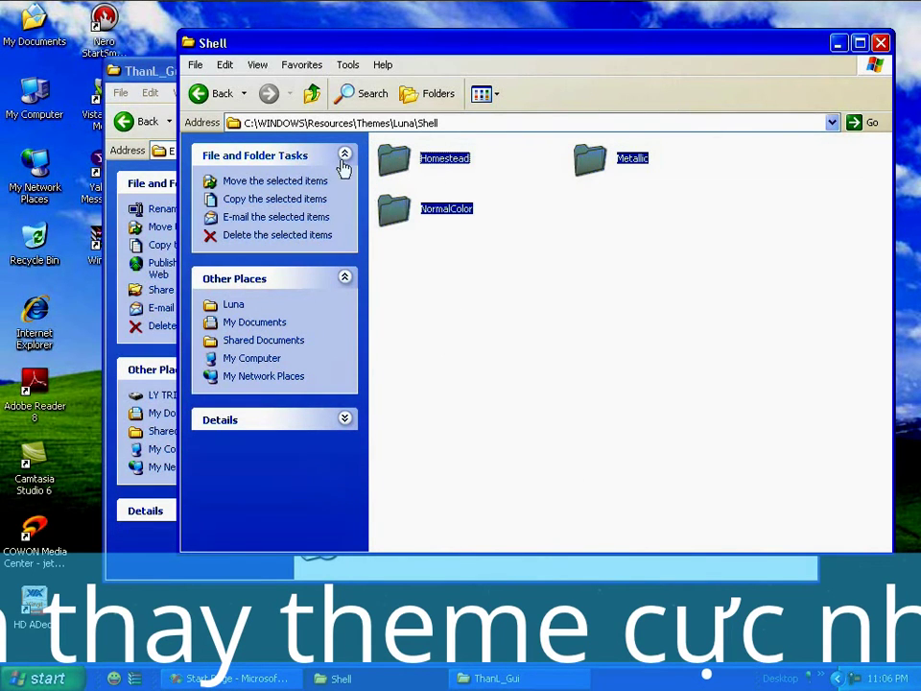
# Step: Paste the copied folders into the Shell folder of the VistaVG theme, declining to replace the existing NormalColor folder
pyautogui.click(312, 94)
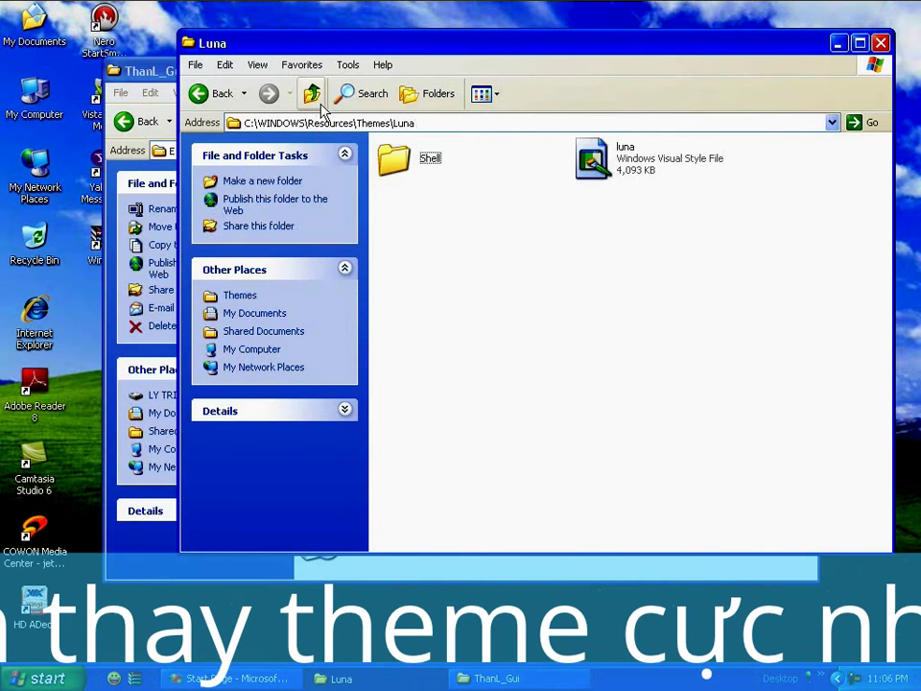
pyautogui.click(312, 94)
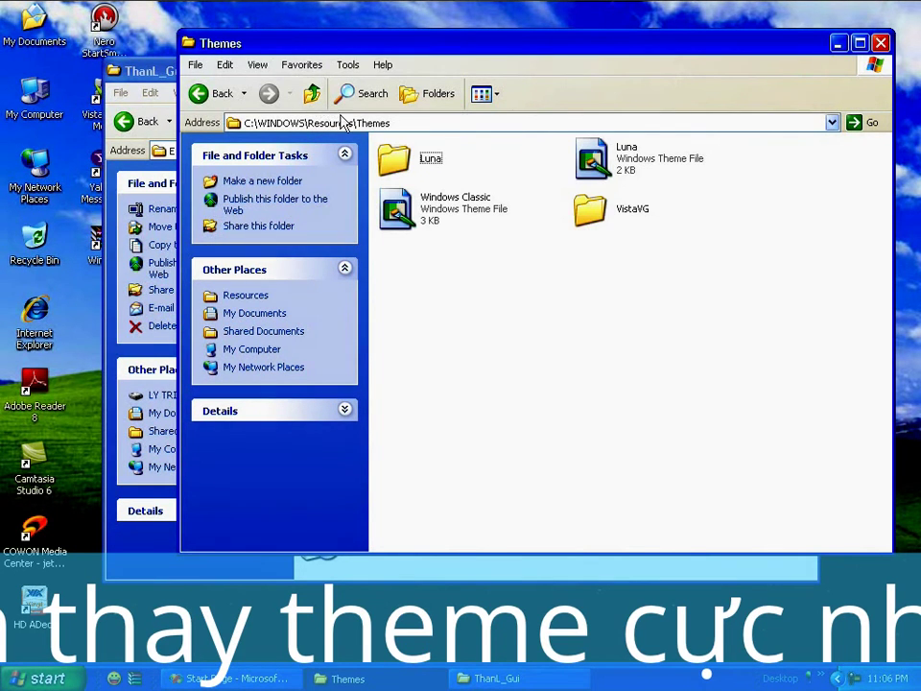
pyautogui.doubleClick(593, 216)
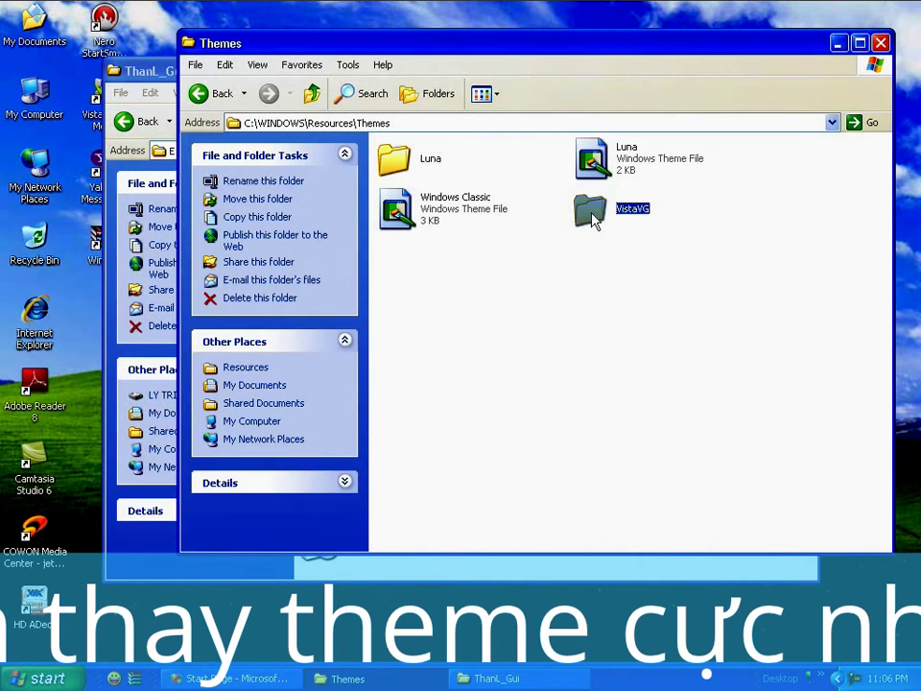
pyautogui.doubleClick(399, 159)
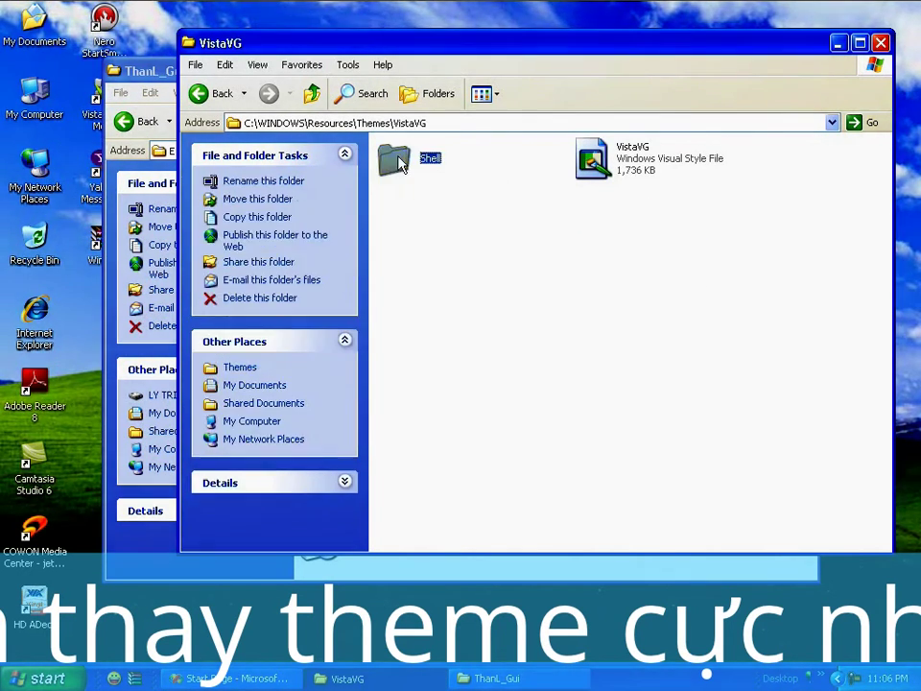
pyautogui.rightClick(464, 232)
pyautogui.click(541, 326)
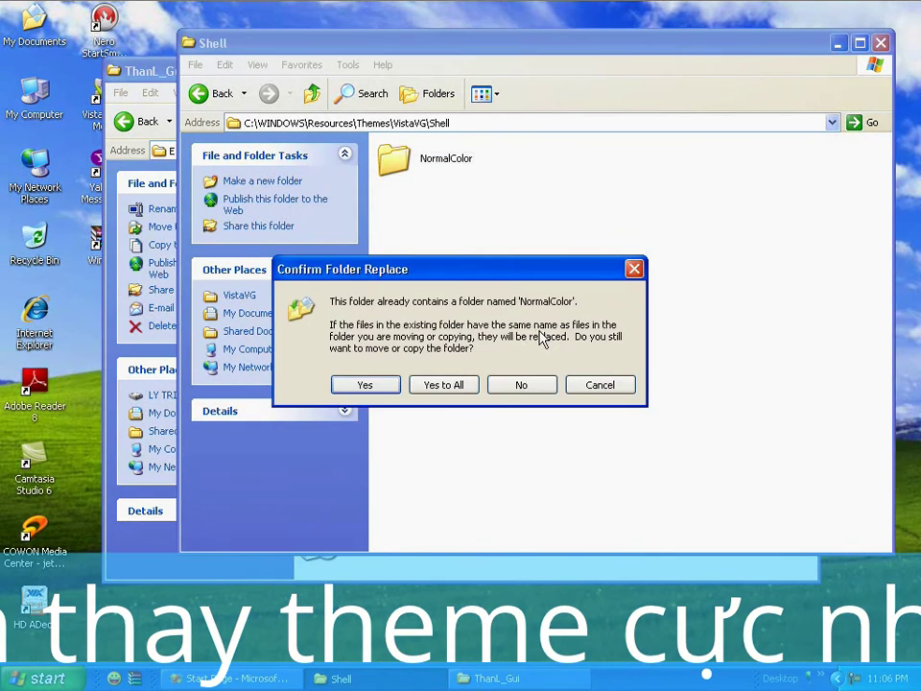
pyautogui.click(491, 385)
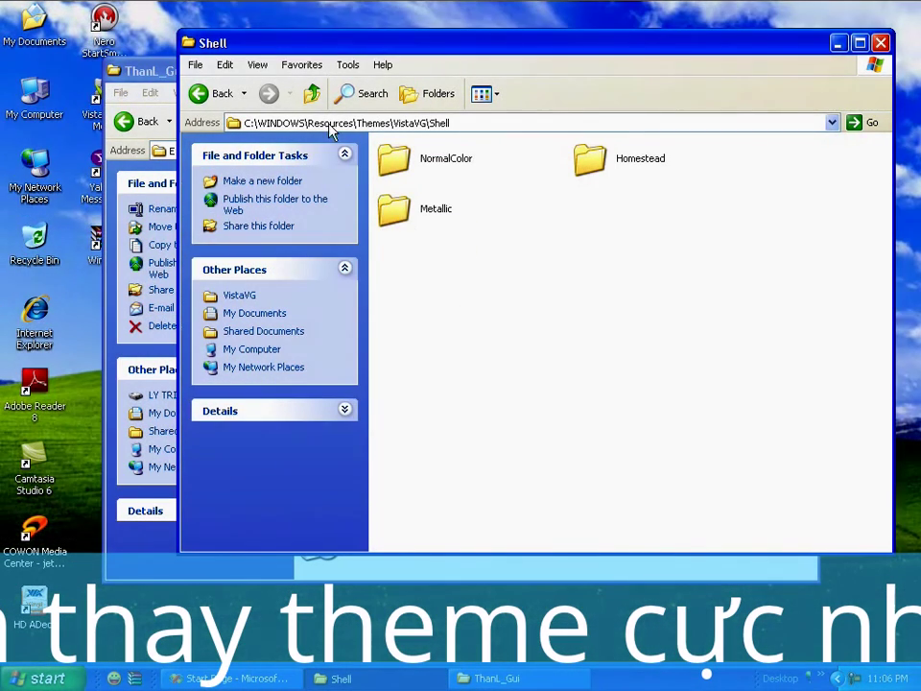
# Step: Return to the Themes folder and compare the contents of the Luna and VistaVG theme folders
pyautogui.click(311, 96)
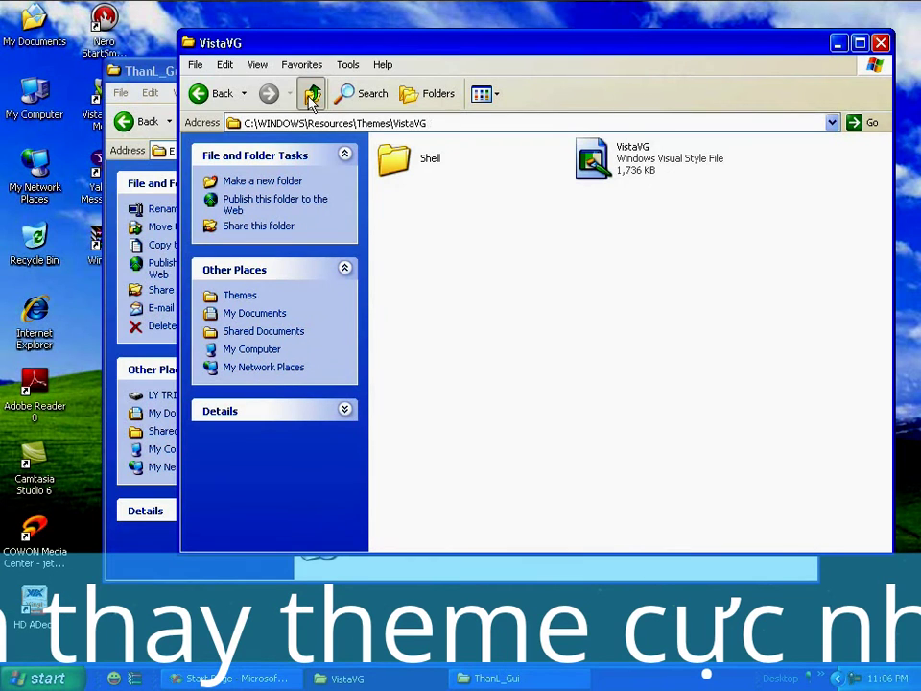
pyautogui.click(310, 96)
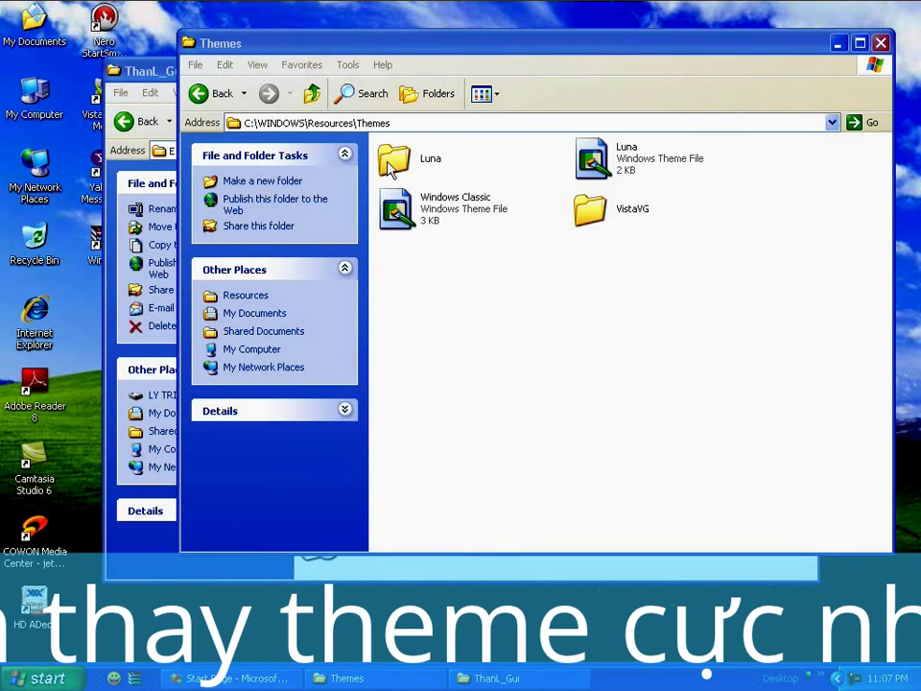
pyautogui.doubleClick(417, 168)
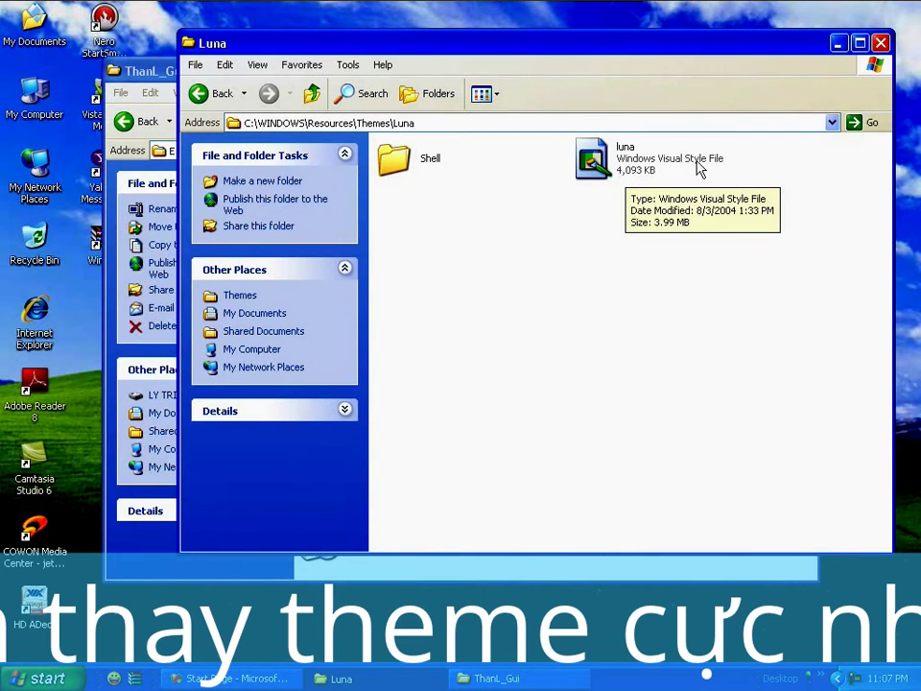
pyautogui.click(312, 93)
pyautogui.doubleClick(615, 219)
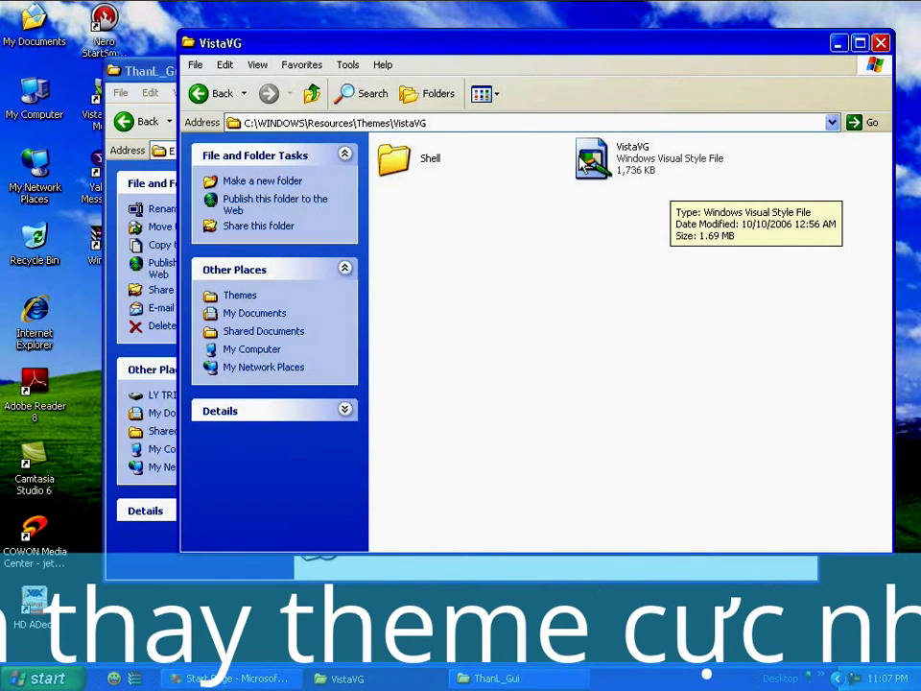
# Step: Duplicate the Luna theme file within the C:\WINDOWS\Resources\Themes folder
pyautogui.click(311, 100)
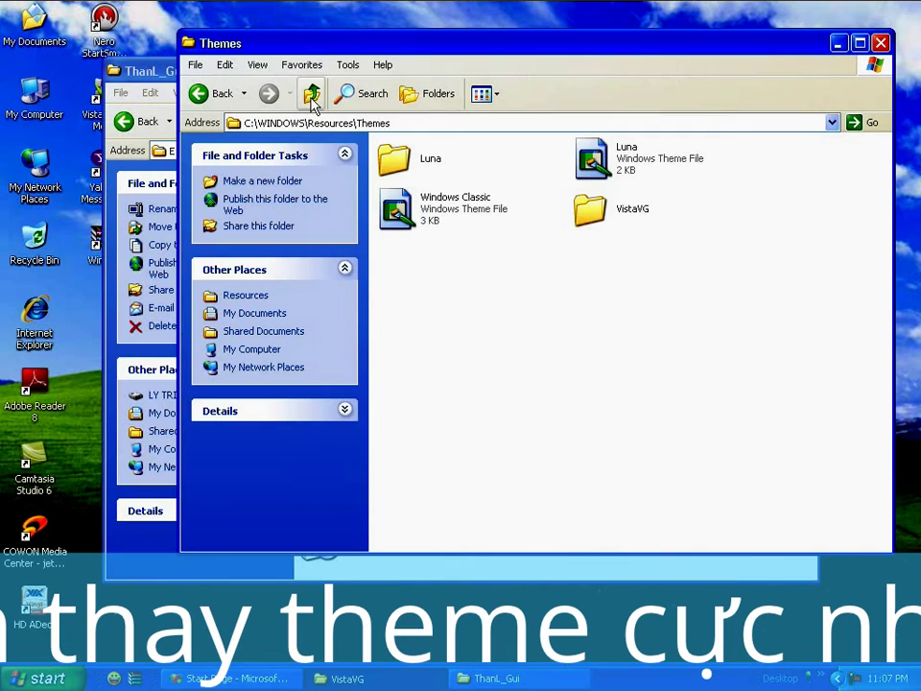
pyautogui.click(580, 167)
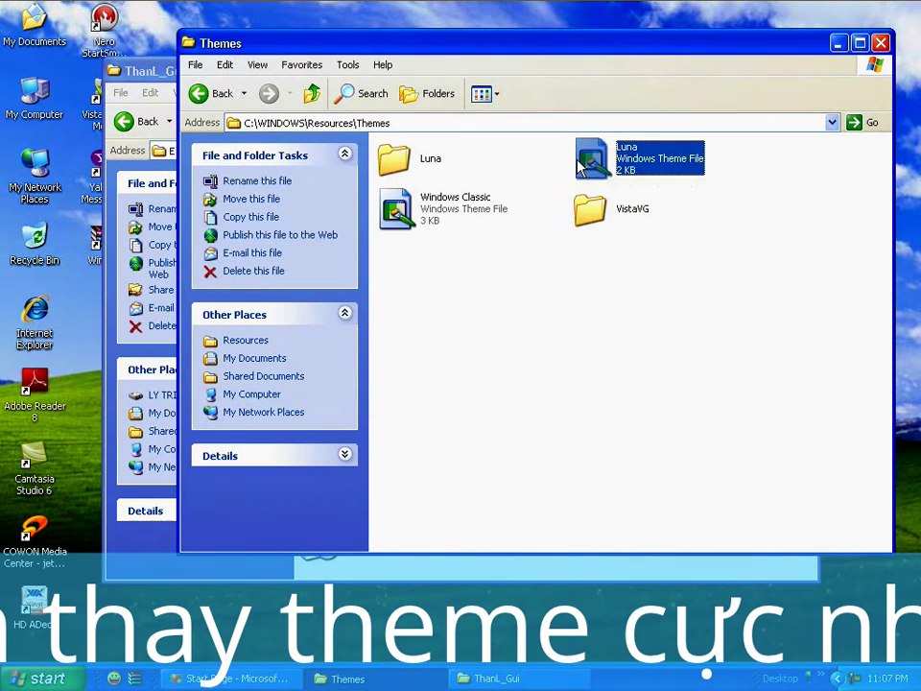
pyautogui.rightClick(581, 164)
pyautogui.click(610, 341)
pyautogui.click(552, 262)
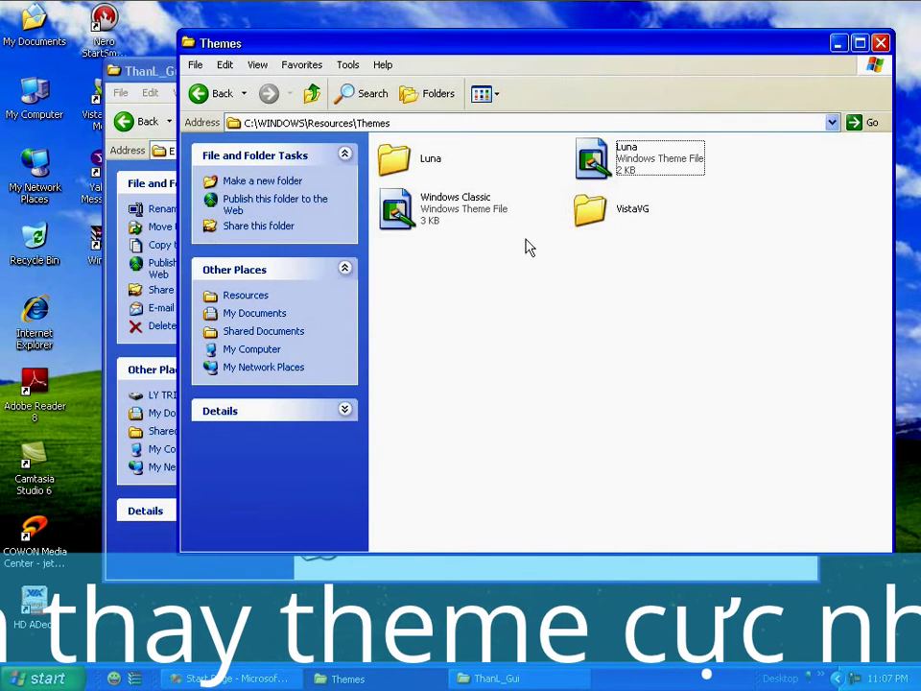
pyautogui.rightClick(499, 269)
pyautogui.click(566, 362)
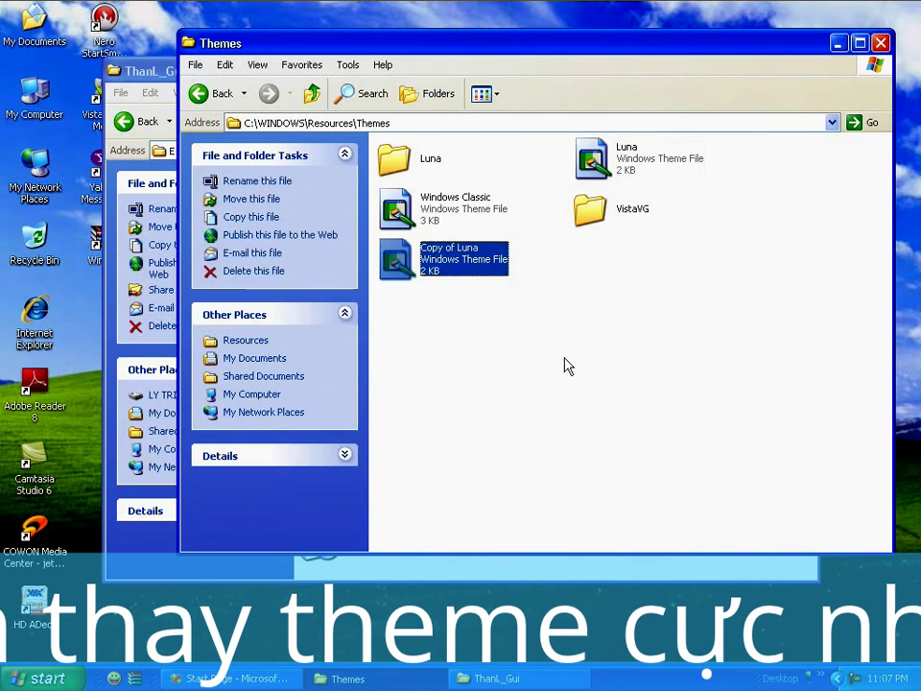
pyautogui.click(566, 366)
# Step: Rename the duplicated Luna theme file as VistaVG
pyautogui.click(411, 261)
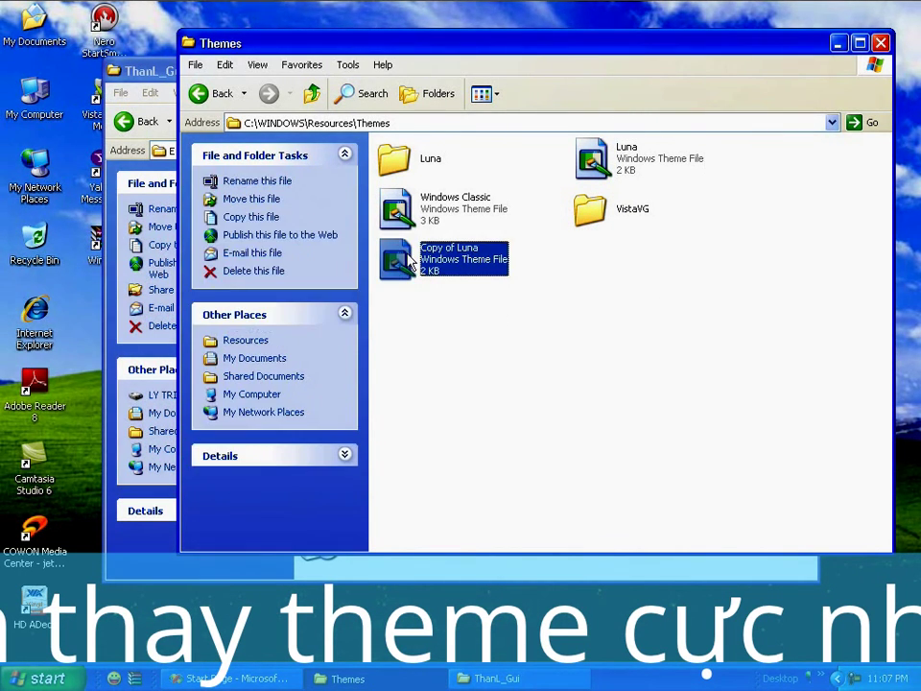
pyautogui.press('F2')
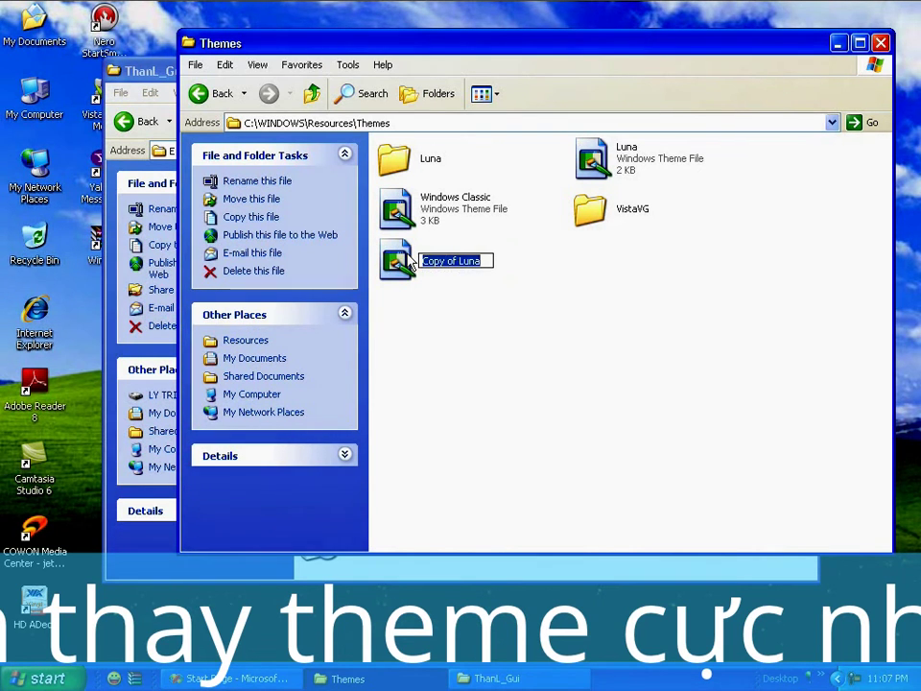
pyautogui.write('Vi')
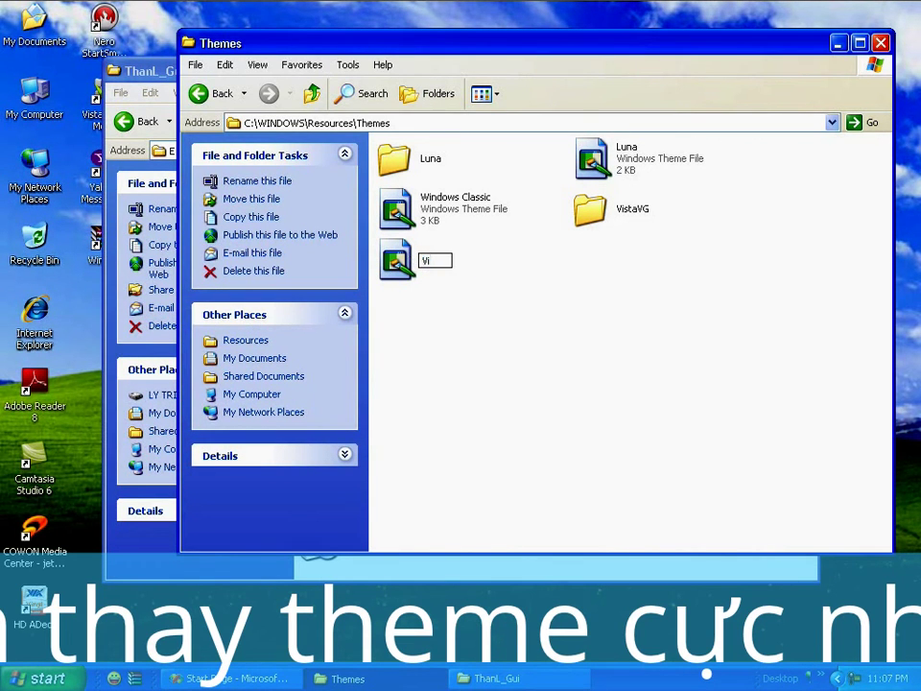
pyautogui.write('staVG')
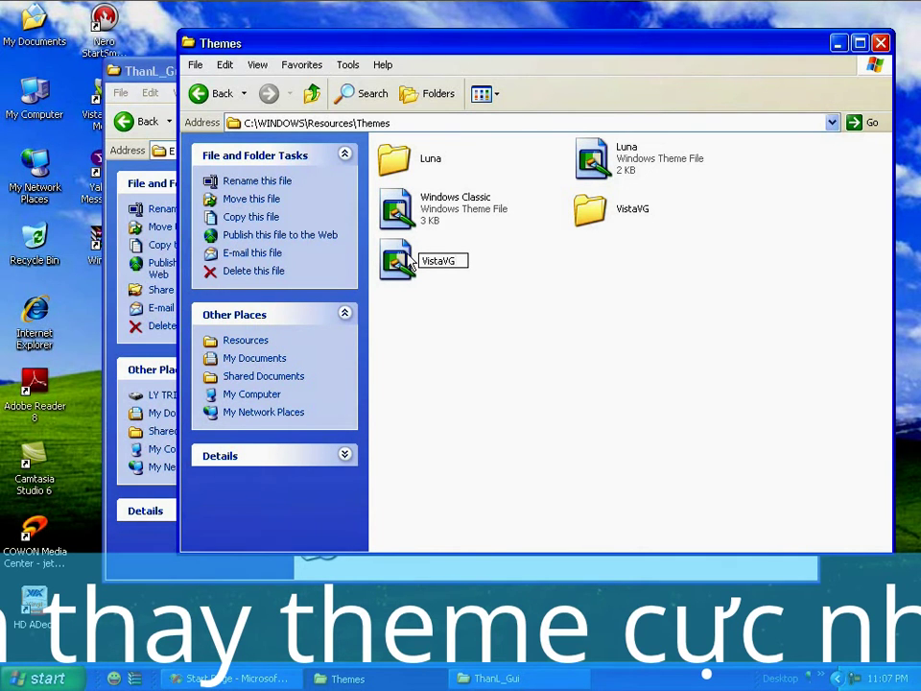
pyautogui.click(438, 316)
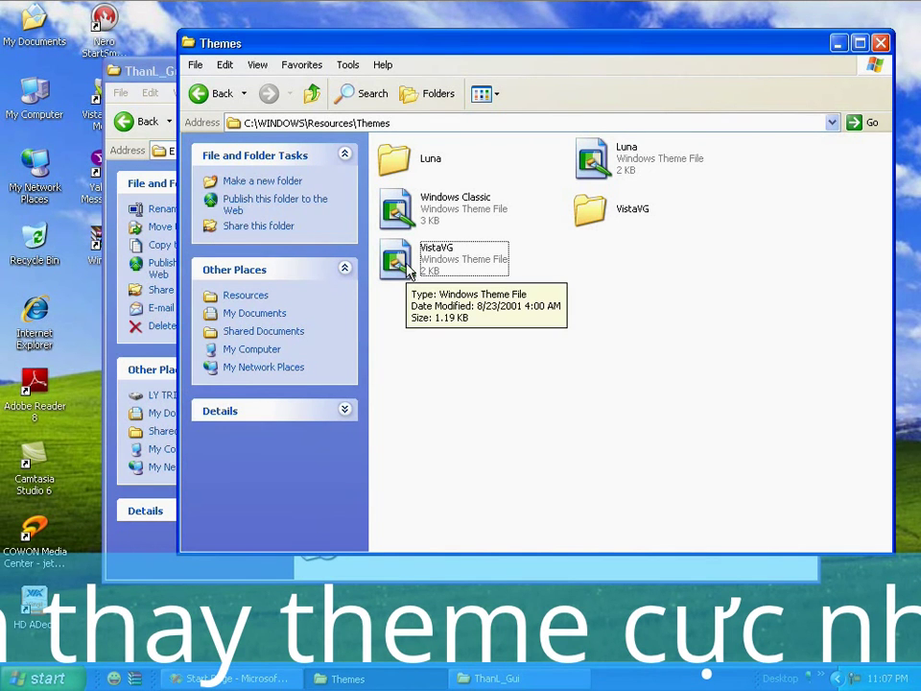
# Step: Open the VistaVG theme file in Notepad and set its DisplayName to Windows Vista
pyautogui.rightClick(411, 271)
pyautogui.moveTo(448, 321)
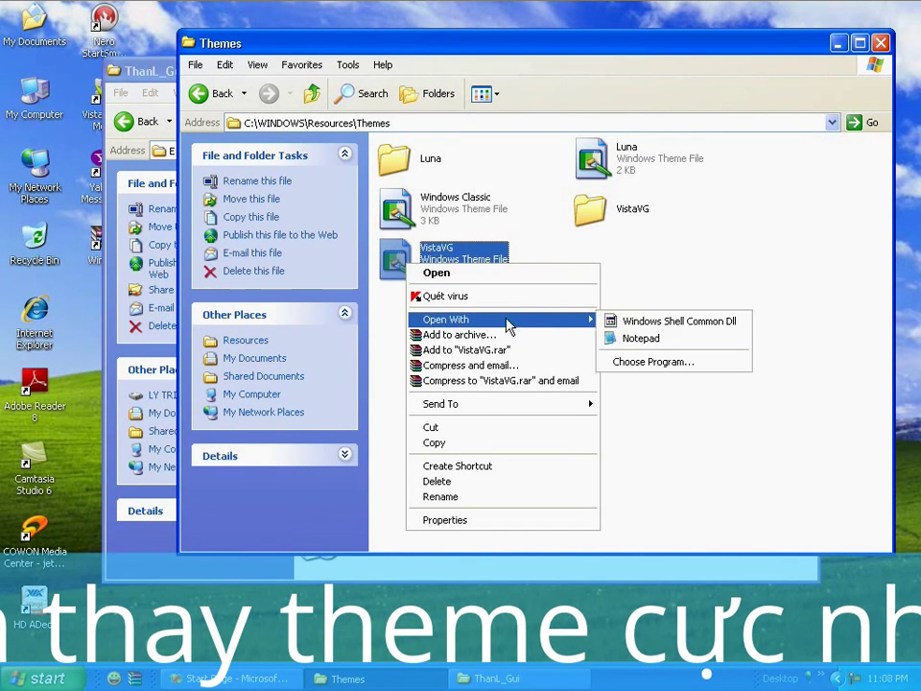
pyautogui.click(645, 338)
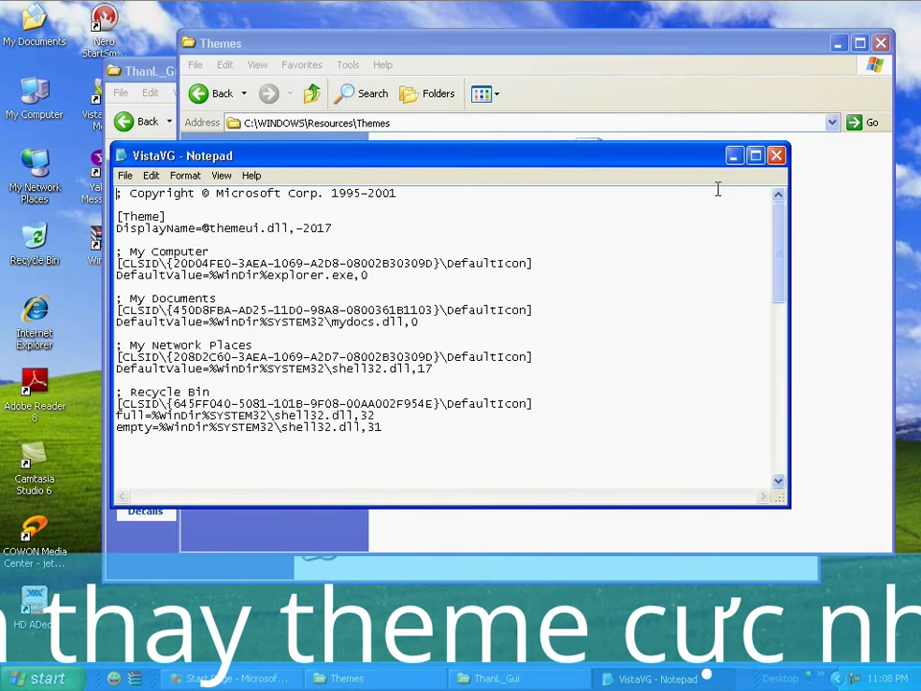
pyautogui.moveTo(640, 163); pyautogui.dragTo(745, 53)
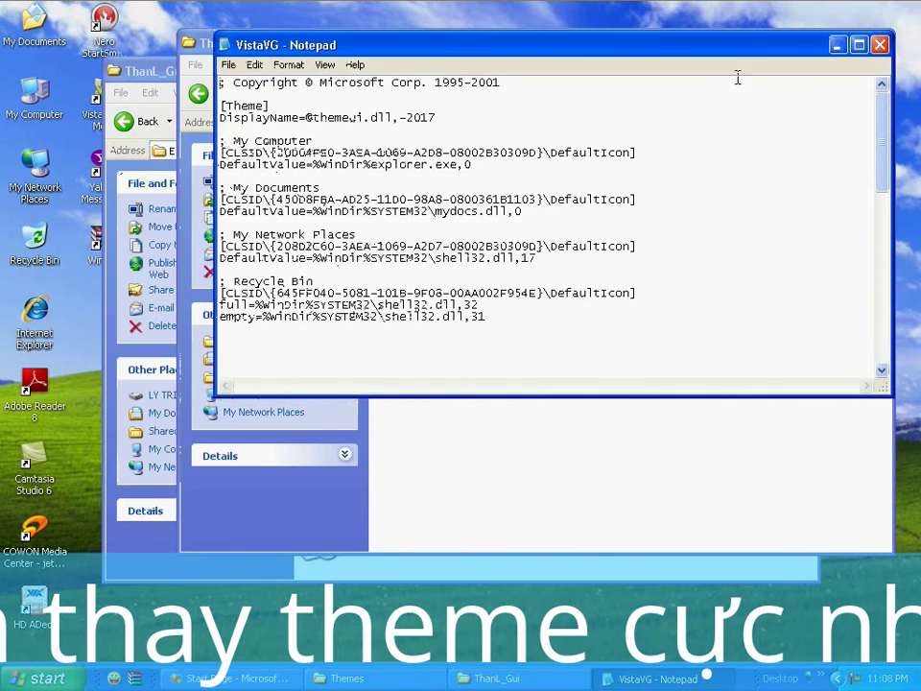
pyautogui.moveTo(438, 117); pyautogui.dragTo(305, 118)
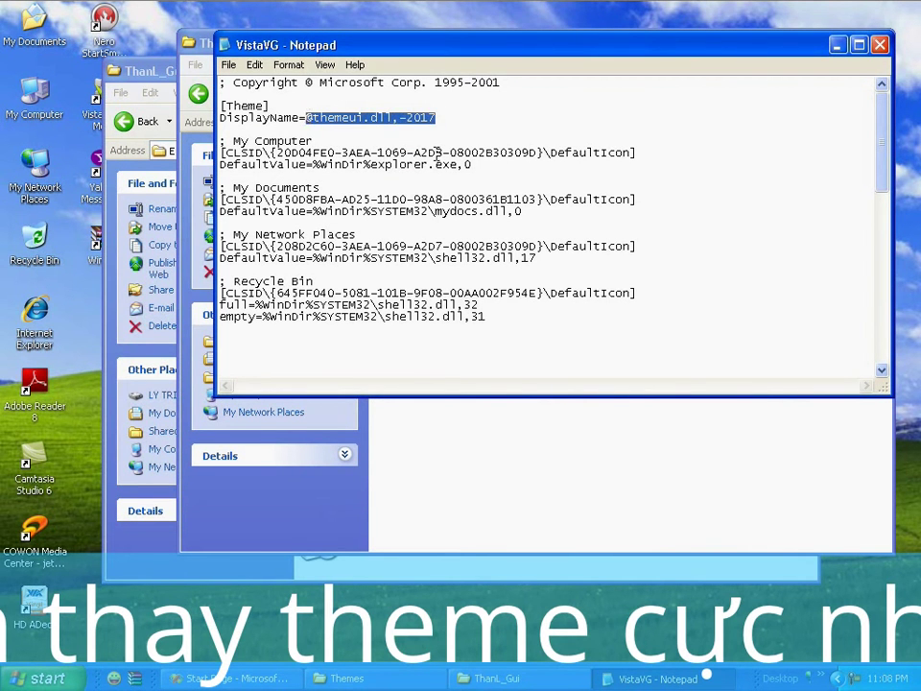
pyautogui.write('Windows Vista')
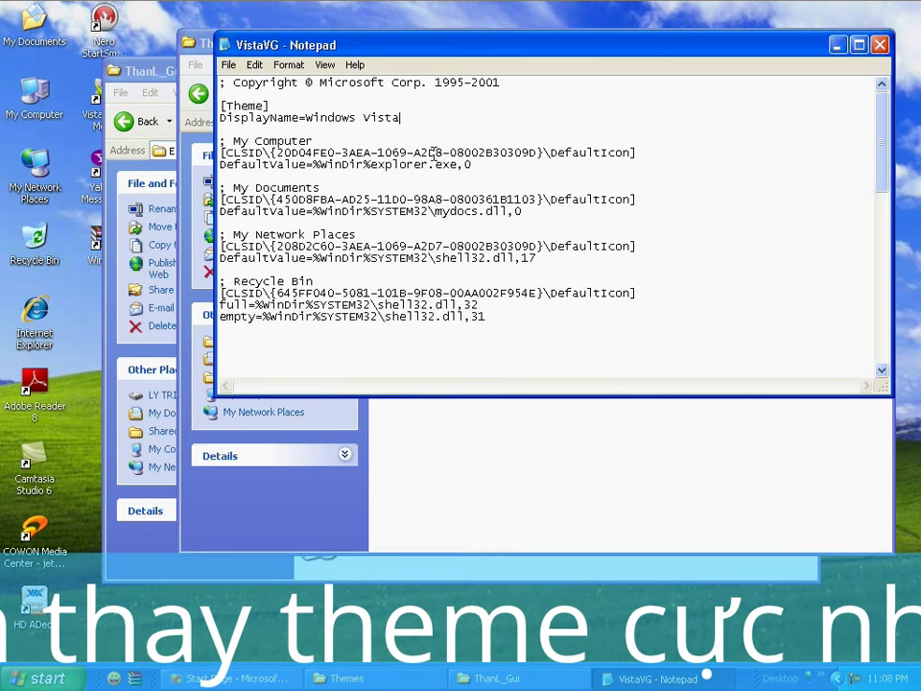
# Step: Check the VistaVG folder's name and replace the luna folder with VistaVG in the [VisualStyles] Path line of the theme file
pyautogui.scroll(-8, 489, 274)
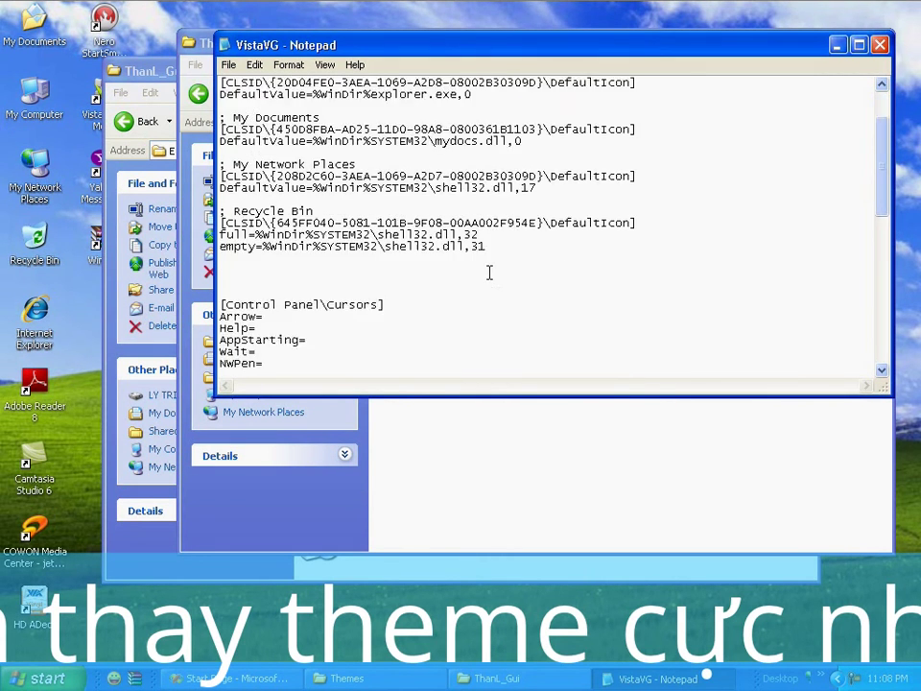
pyautogui.scroll(-5, 490, 274)
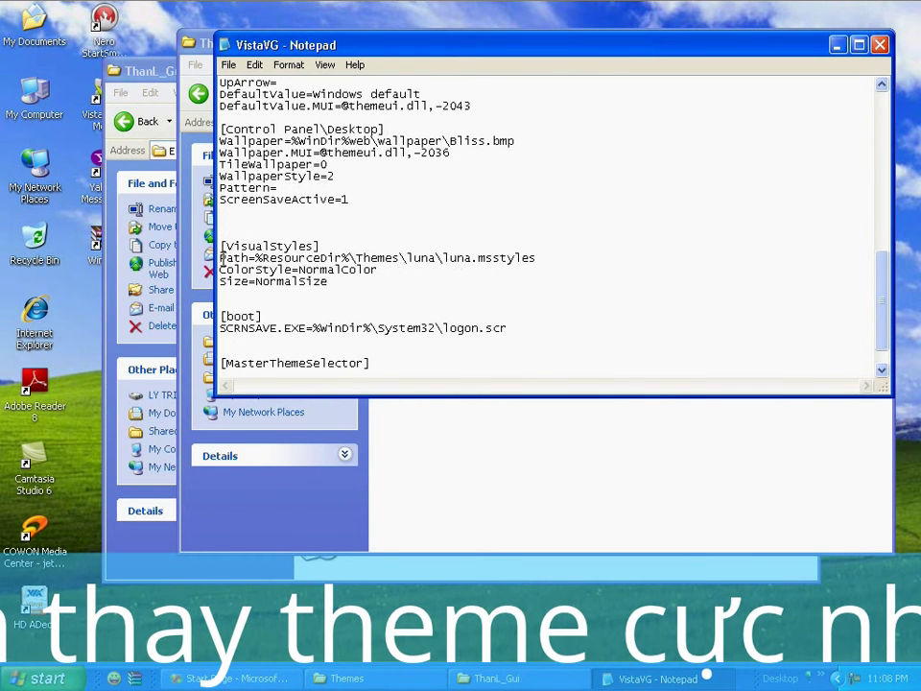
pyautogui.moveTo(222, 259); pyautogui.dragTo(560, 258)
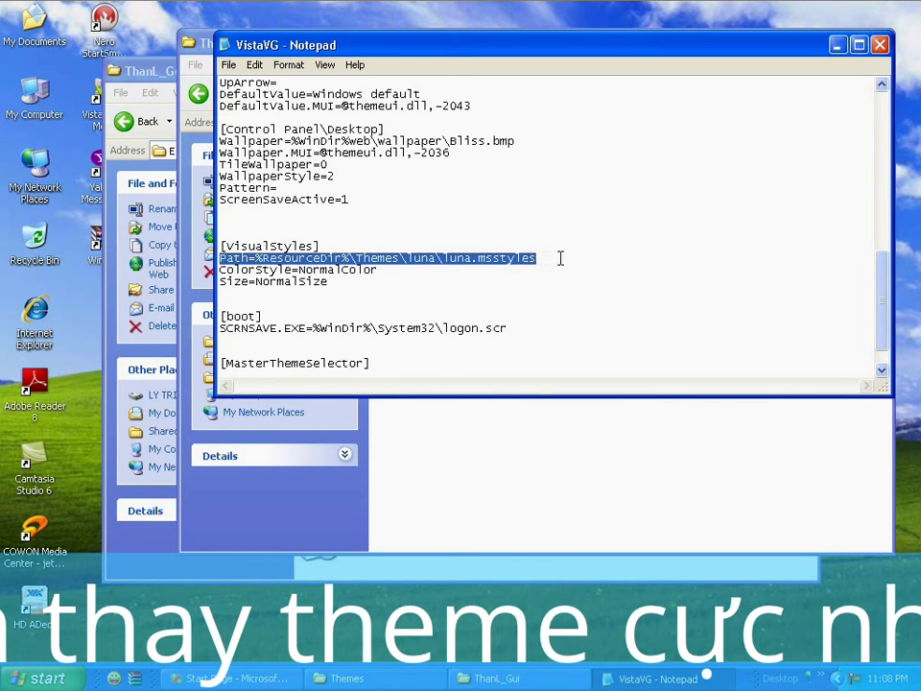
pyautogui.click(560, 257)
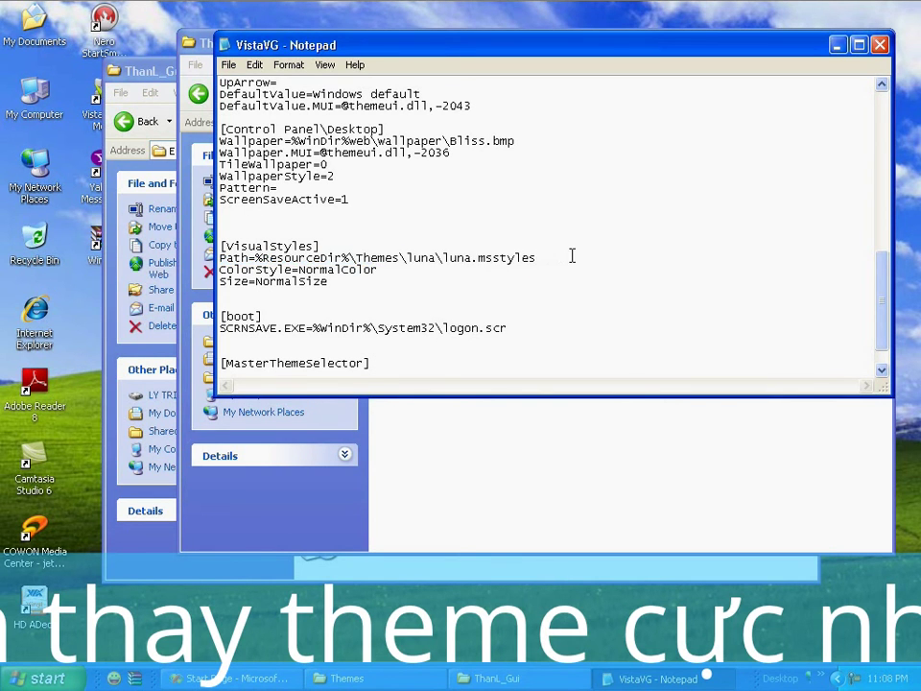
pyautogui.click(603, 451)
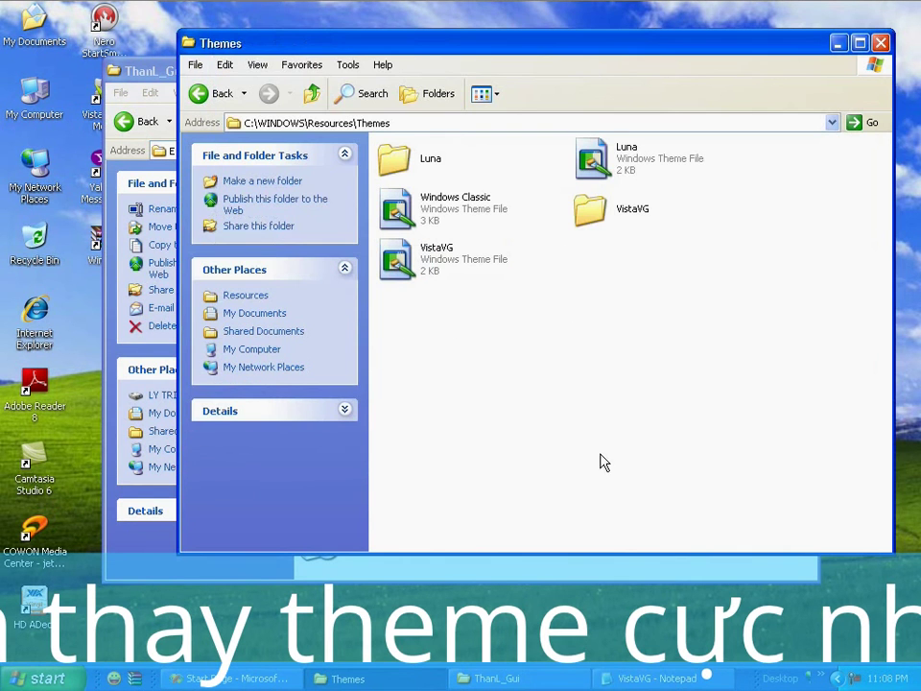
pyautogui.click(597, 219)
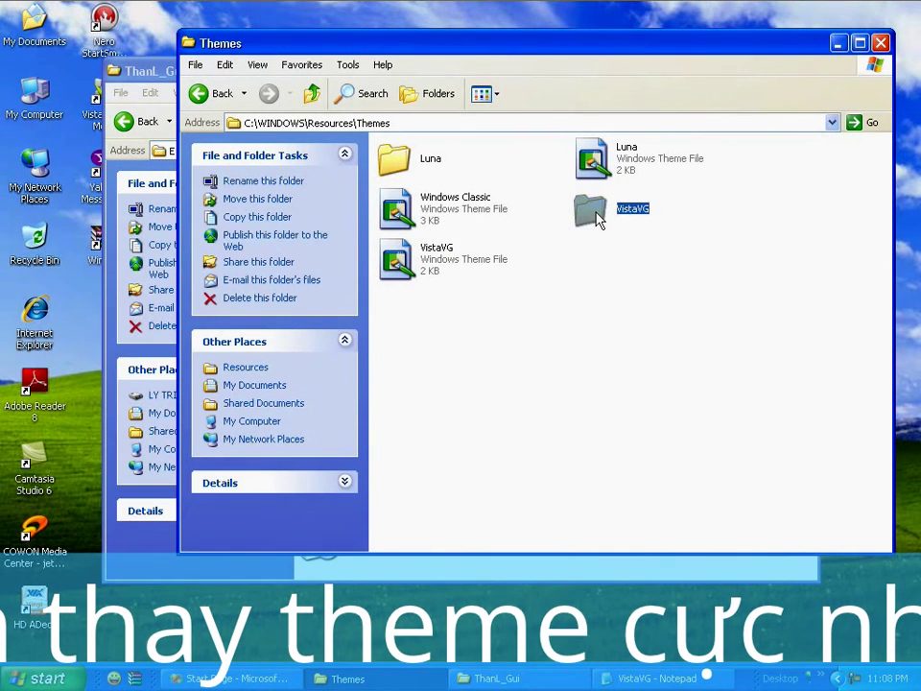
pyautogui.press('F2')
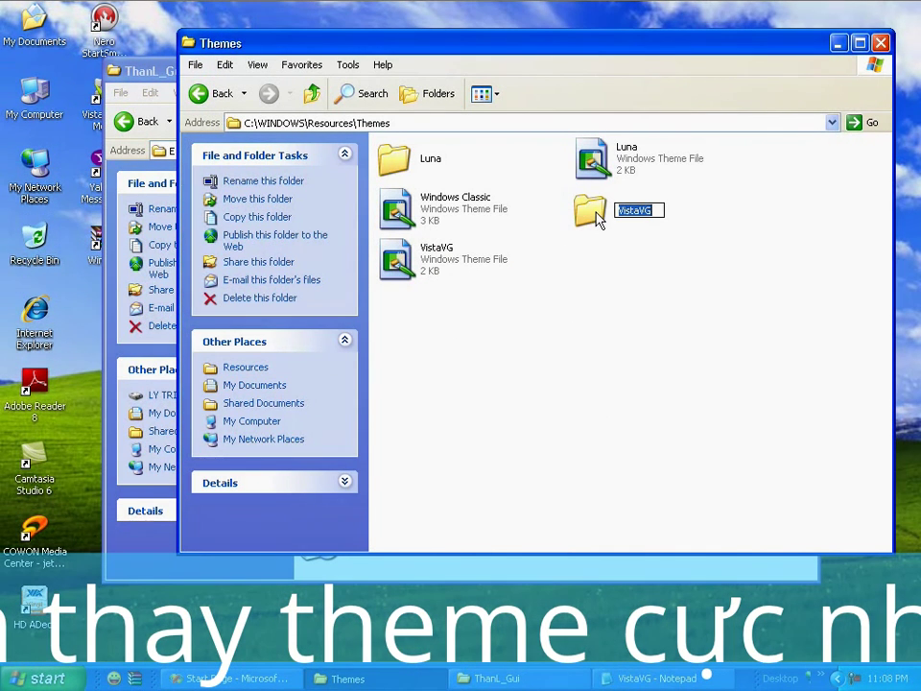
pyautogui.click(126, 70)
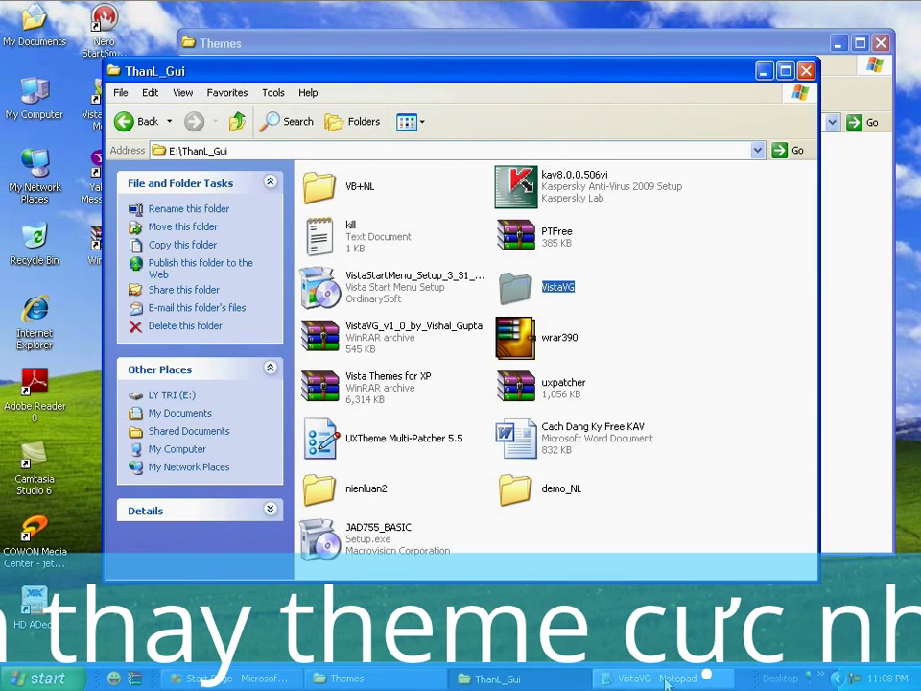
pyautogui.click(666, 675)
pyautogui.moveTo(406, 257); pyautogui.dragTo(432, 253)
pyautogui.write('VistaVG')
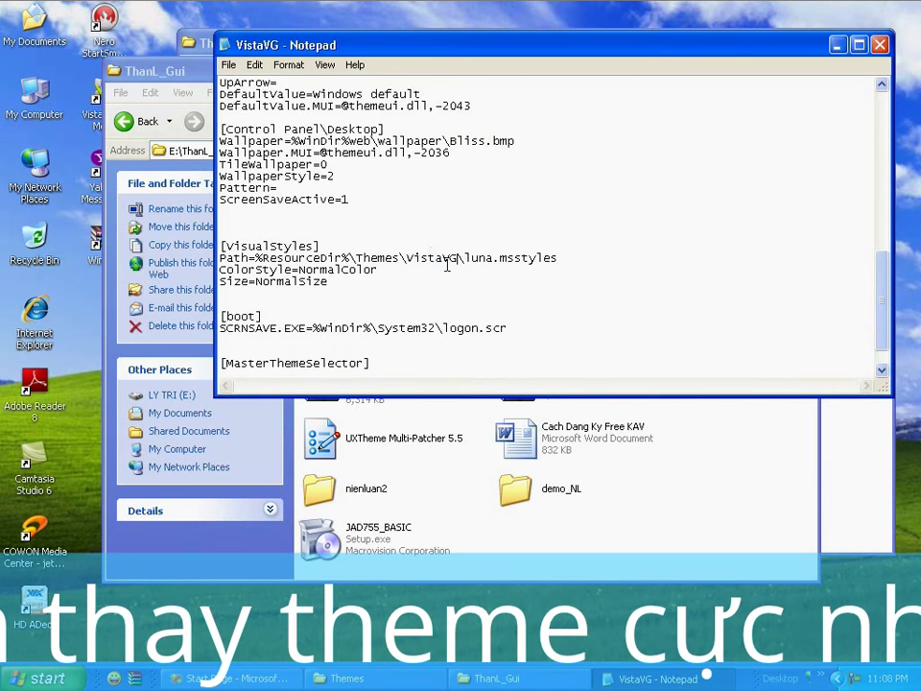
# Step: Check the visual style file's name in the VistaVG folder and change luna.msstyles to VistaVG.msstyles in the theme file's Path line
pyautogui.click(401, 683)
pyautogui.doubleClick(592, 207)
pyautogui.click(597, 165)
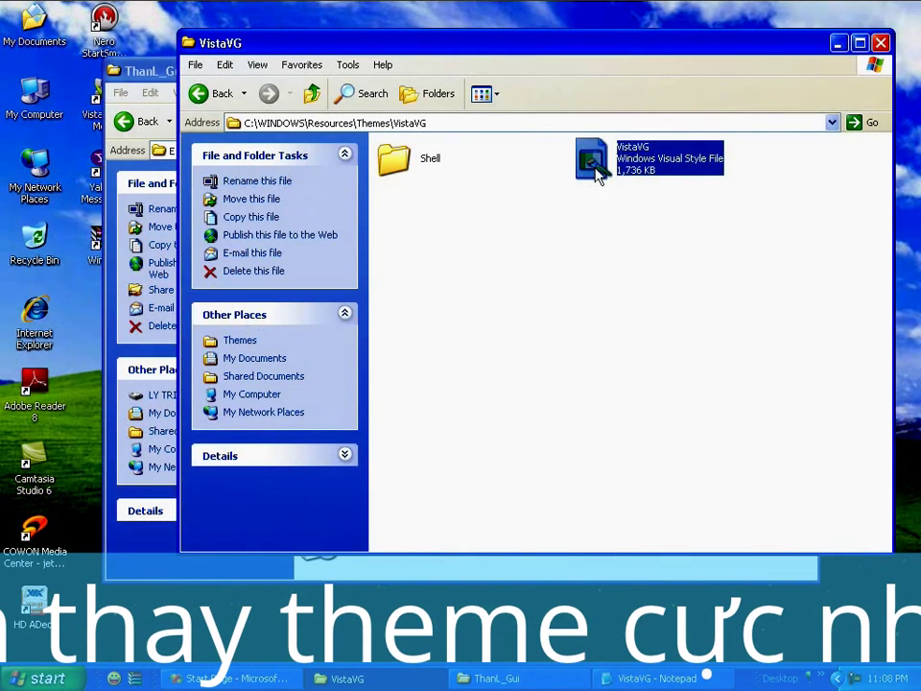
pyautogui.press('F2')
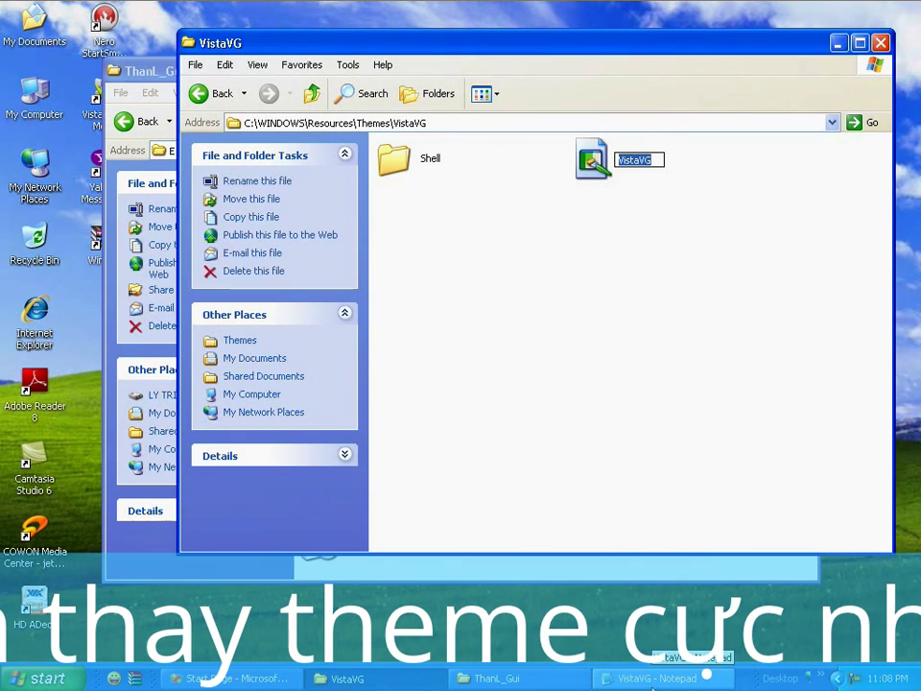
pyautogui.click(655, 679)
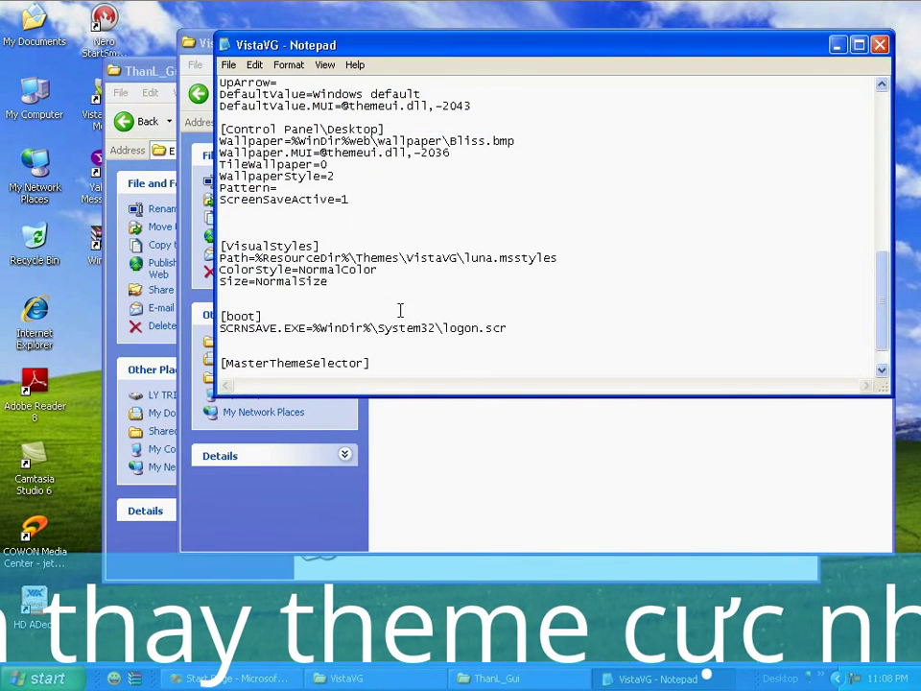
pyautogui.moveTo(465, 257); pyautogui.dragTo(490, 256)
pyautogui.write('VistaVG')
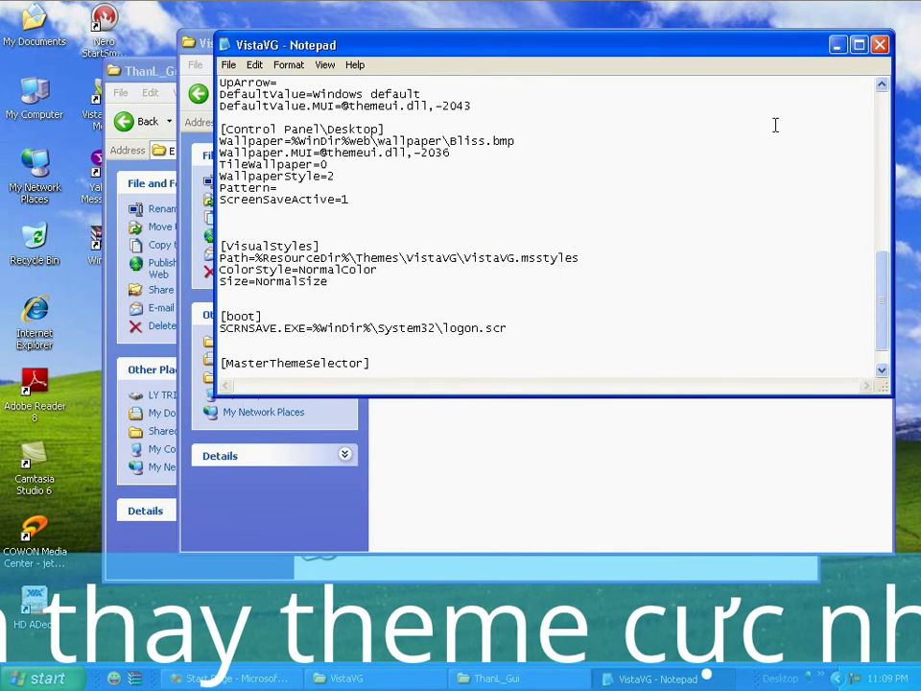
# Step: Close the edited VistaVG theme file, saving its changes
pyautogui.click(879, 46)
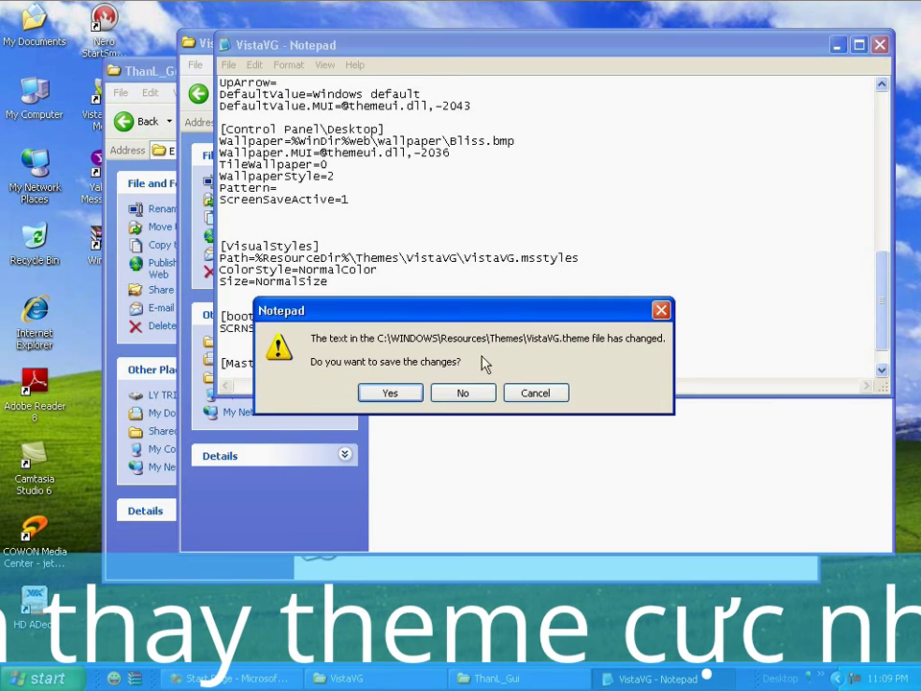
pyautogui.click(403, 399)
pyautogui.click(551, 385)
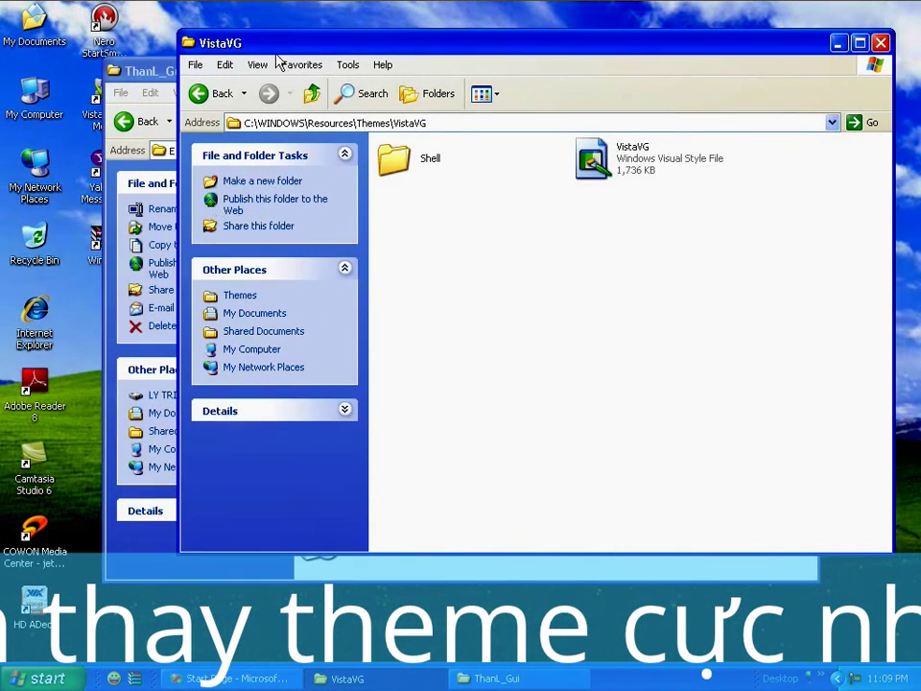
# Step: Go back up to the Themes folder and refresh its file listing
pyautogui.click(312, 96)
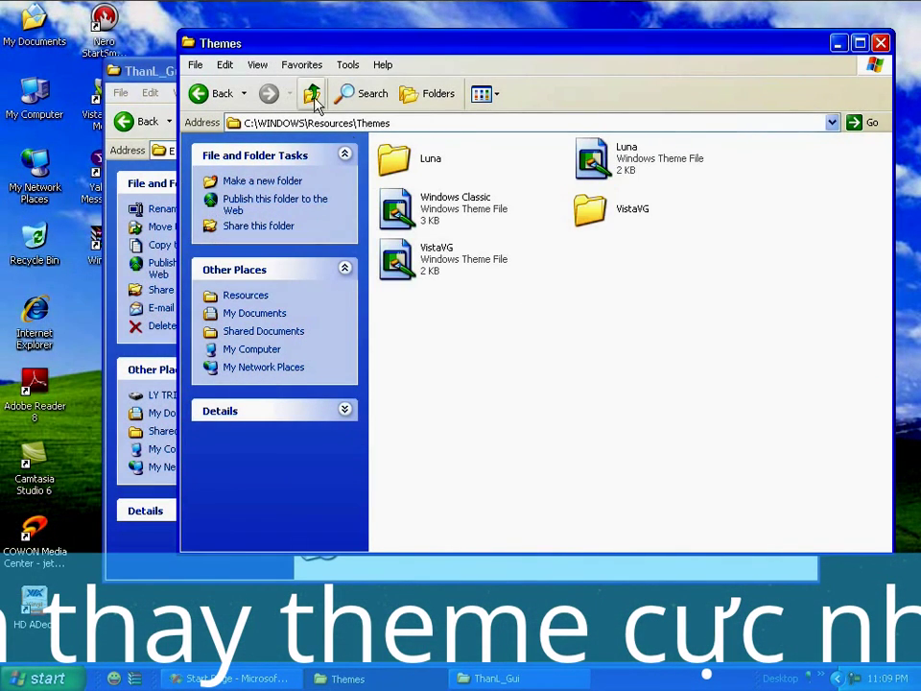
pyautogui.rightClick(590, 332)
pyautogui.click(639, 378)
pyautogui.rightClick(571, 342)
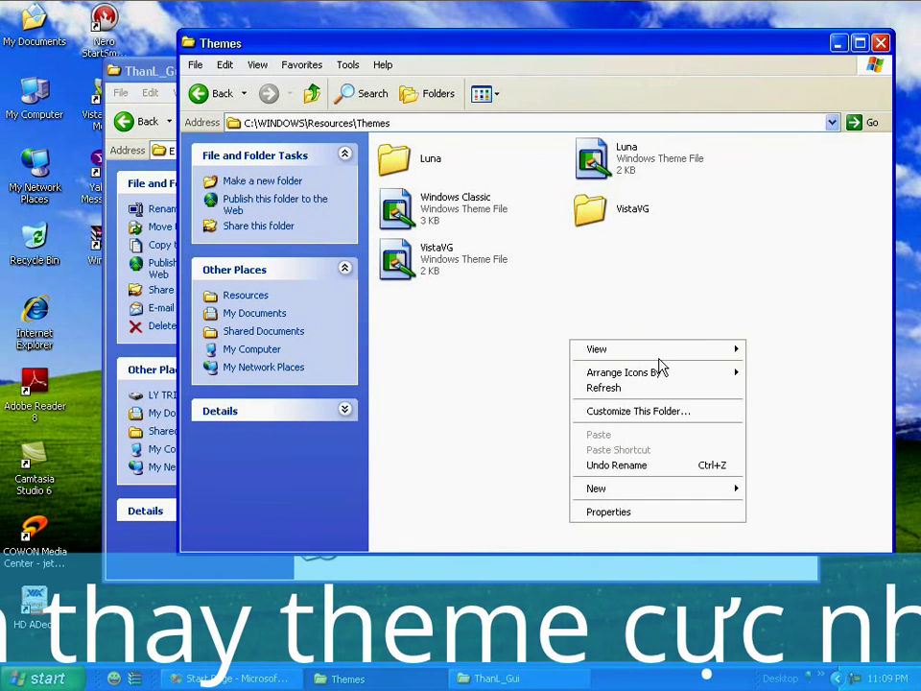
pyautogui.moveTo(683, 375)
pyautogui.click(789, 381)
pyautogui.rightClick(600, 345)
pyautogui.click(628, 387)
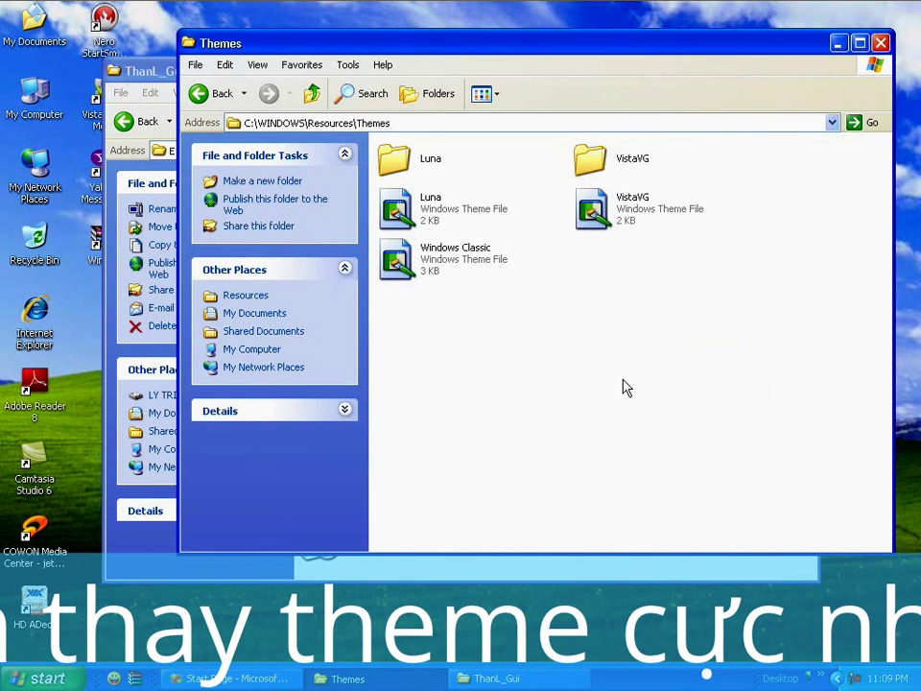
# Step: Show the desktop, refresh it, and open the Display Properties
pyautogui.rightClick(667, 678)
pyautogui.click(689, 612)
pyautogui.rightClick(340, 405)
pyautogui.click(370, 430)
pyautogui.rightClick(358, 233)
pyautogui.click(412, 397)
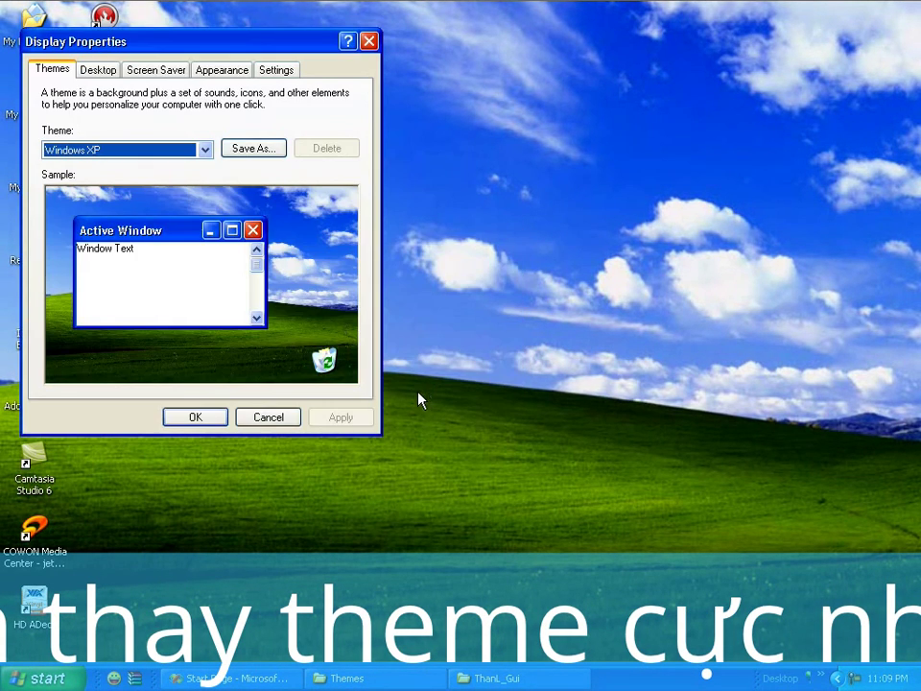
# Step: Apply the Windows Vista theme in Display Properties and close the dialog with the theme kept
pyautogui.click(207, 154)
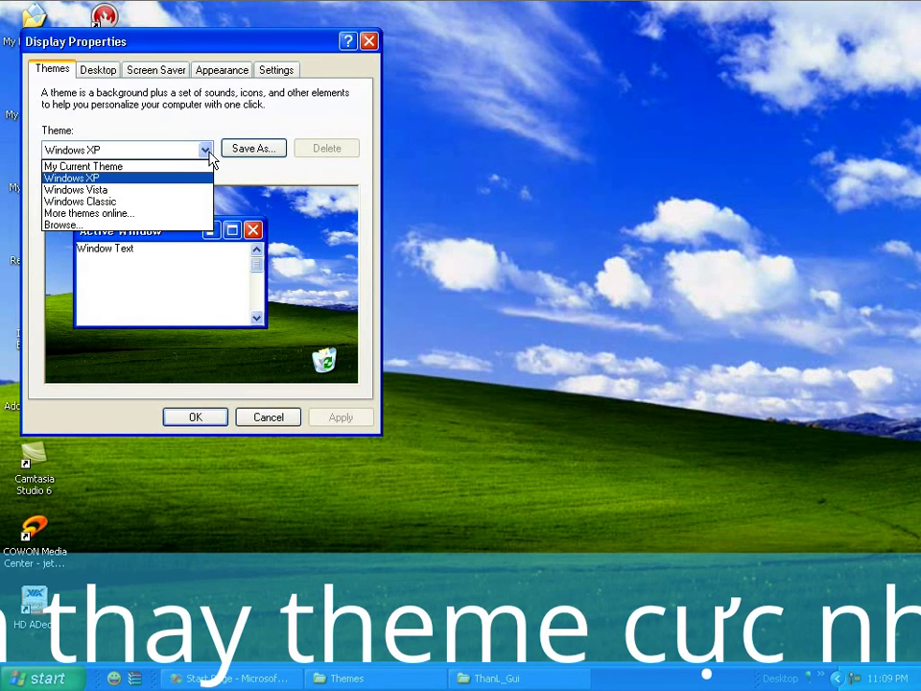
pyautogui.click(106, 191)
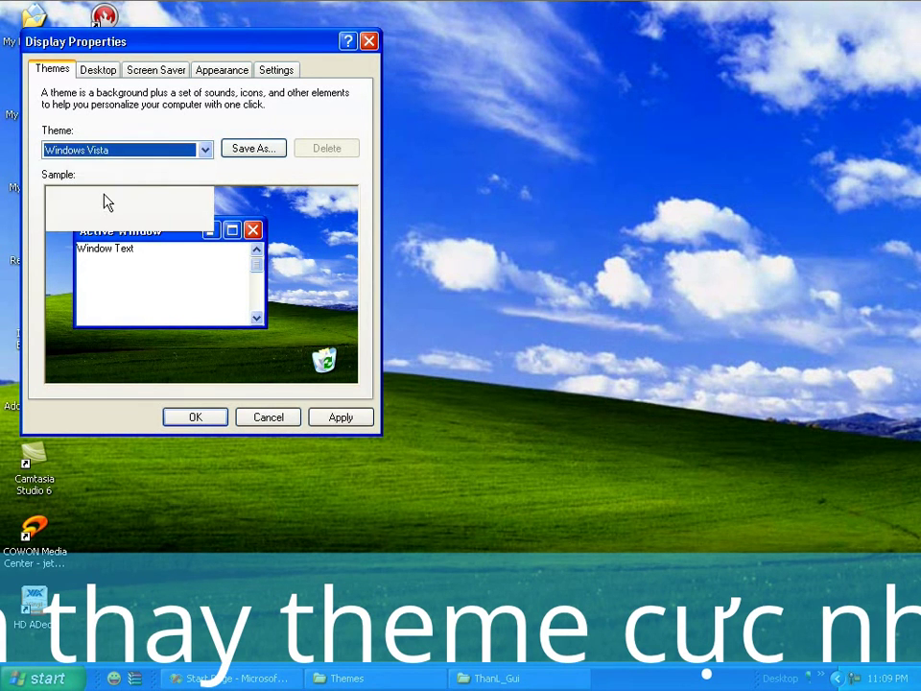
pyautogui.click(341, 418)
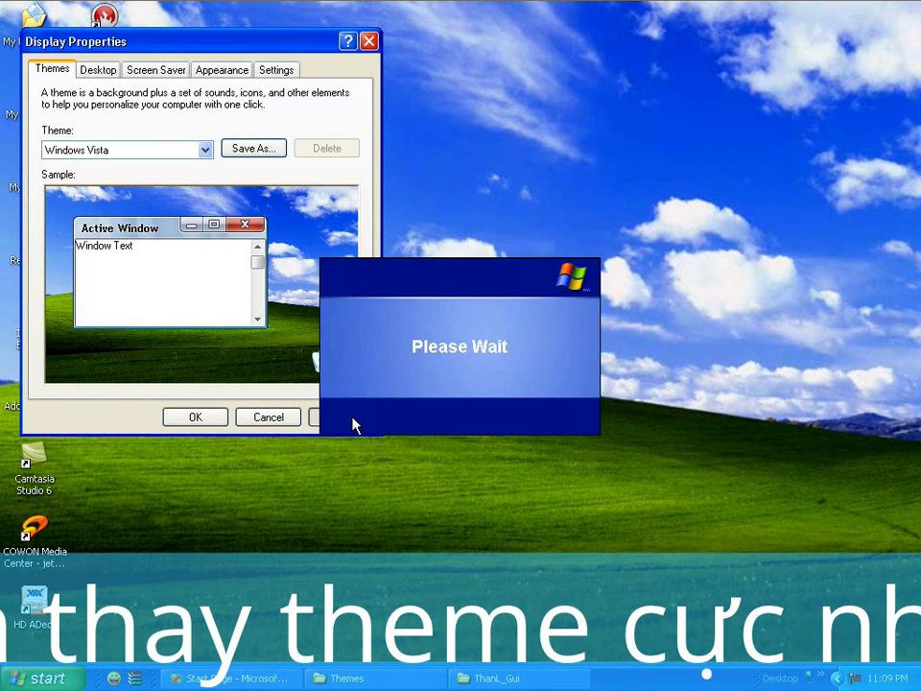
pyautogui.click(180, 425)
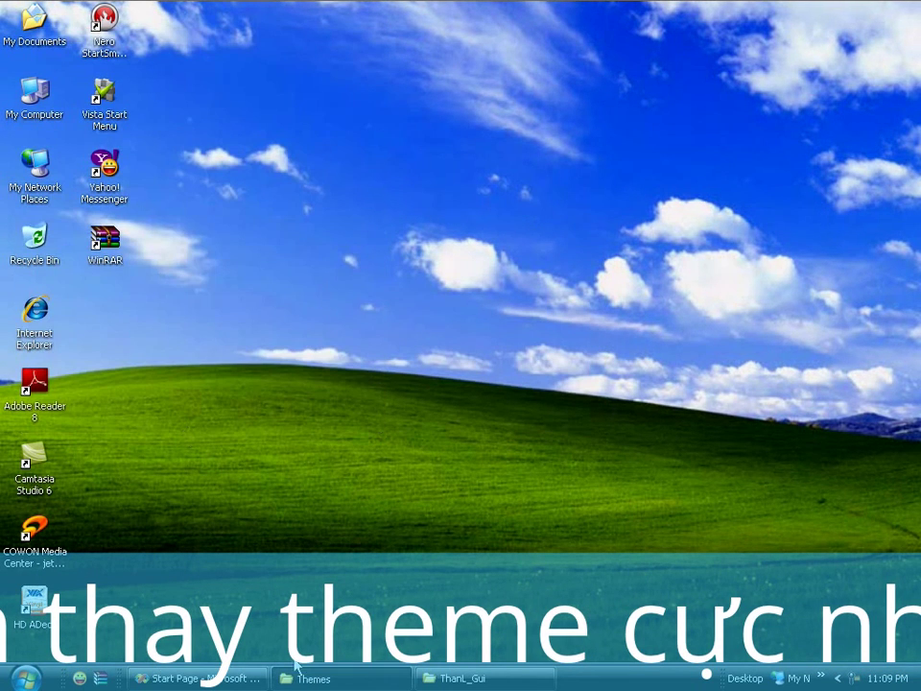